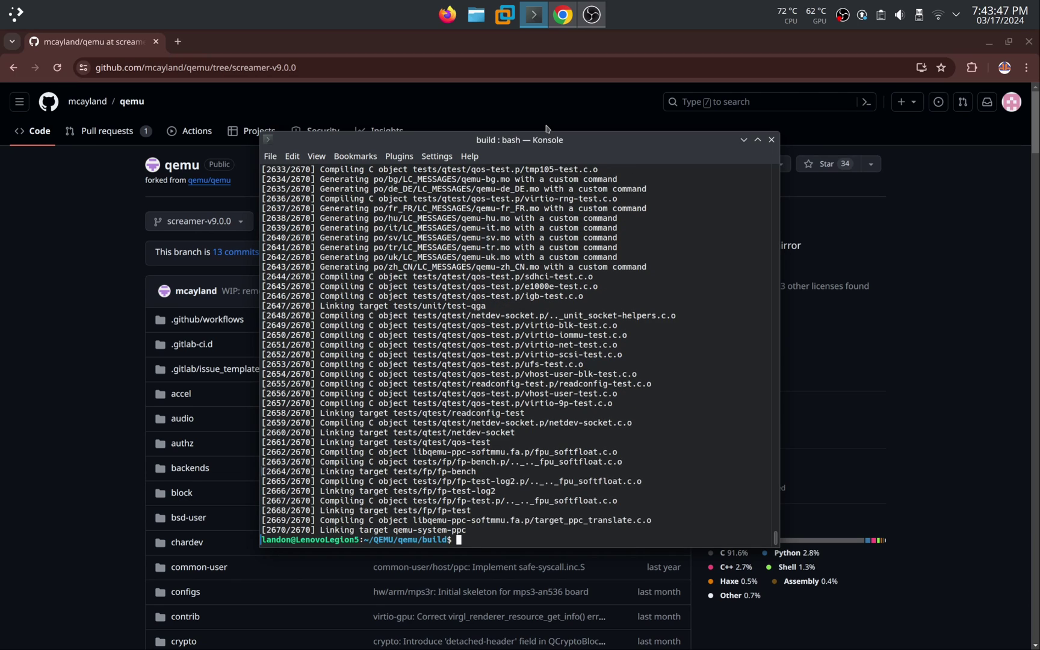
# Step: Move the qemu-system-ppc binary two directory levels up and change to the parent qemu directory
pyautogui.write('mv qemu-system-ppc ../..')
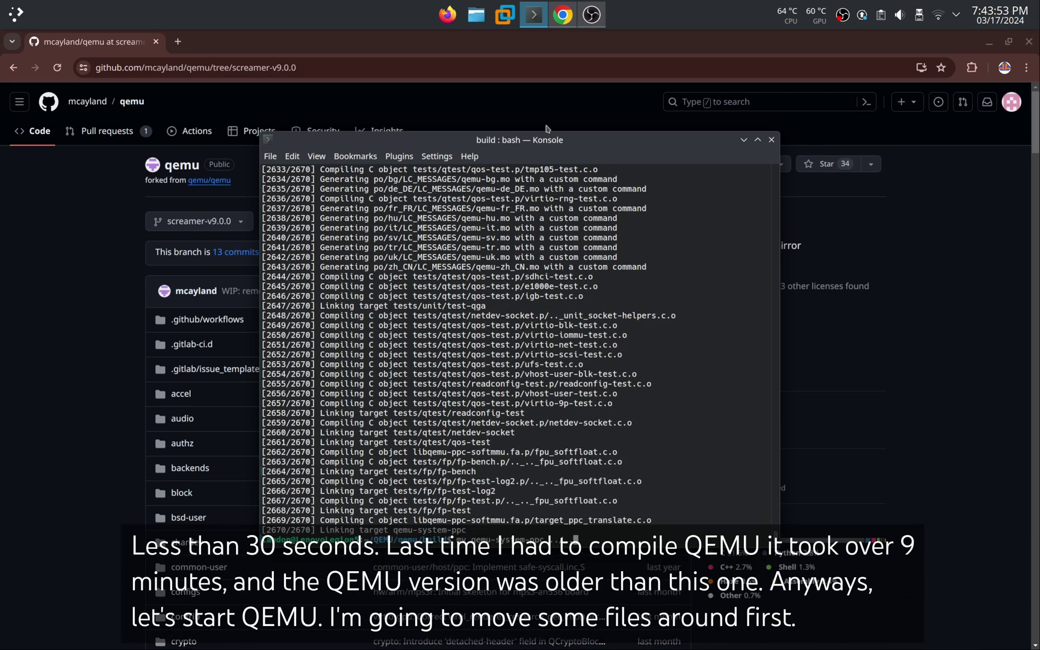
pyautogui.press('Return')
pyautogui.write('cd ..')
pyautogui.press('Return')
# Step: Copy the pc-bios folder recursively into the parent directory and change to that directory
pyautogui.write('cp ../')
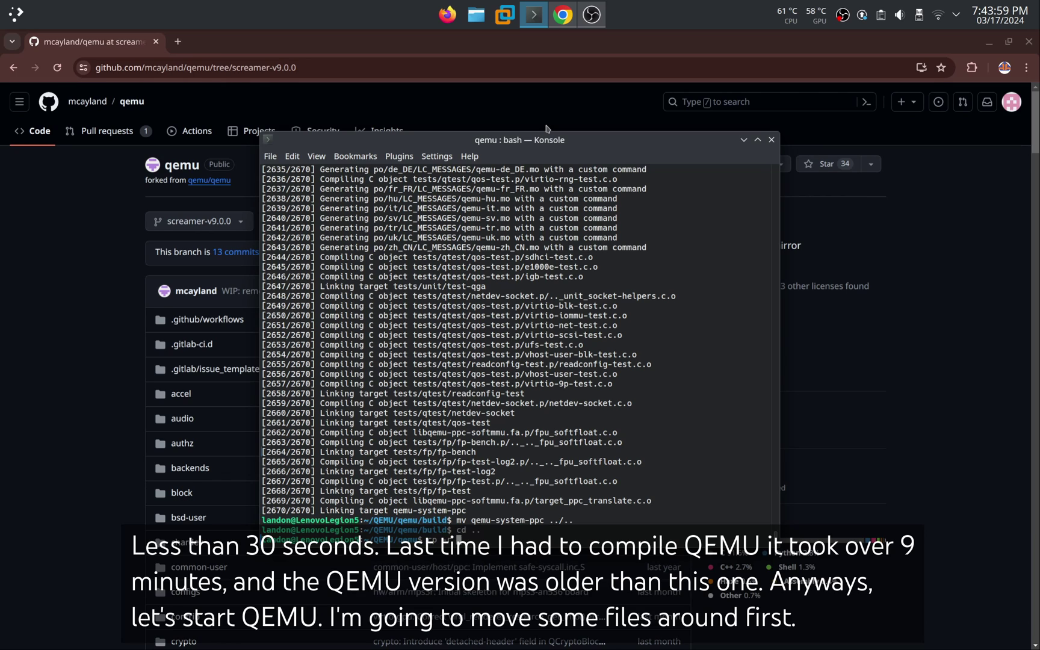
pyautogui.write('pc-bios ..')
pyautogui.press('Return')
pyautogui.write('cd ..')
pyautogui.press('Return')
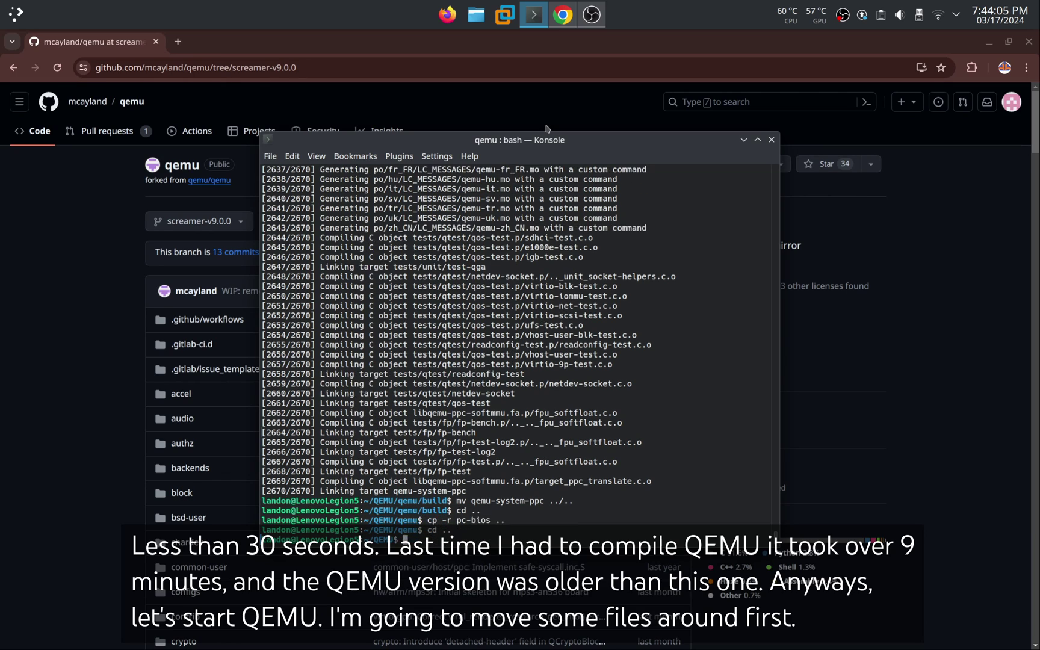
# Step: List the contents of pc-bios, clear the terminal and list the files in the QEMU directory
pyautogui.write('ls pc-bios')
pyautogui.press('Return')
pyautogui.hotkey('ctrl', 'l')
pyautogui.write('ls')
pyautogui.press('Return')
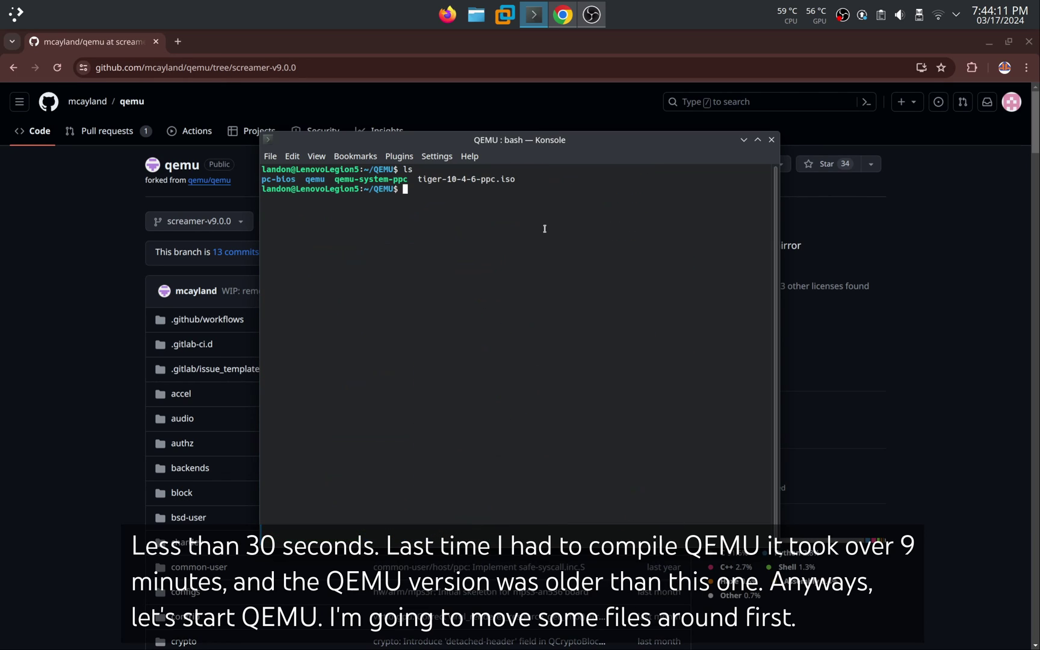
# Step: Try to start ./qemu-system-ppc with machine type mac99 and graphics mode 1920x1080x32
pyautogui.write('./qemu-system-ppc -M mac99 -g')
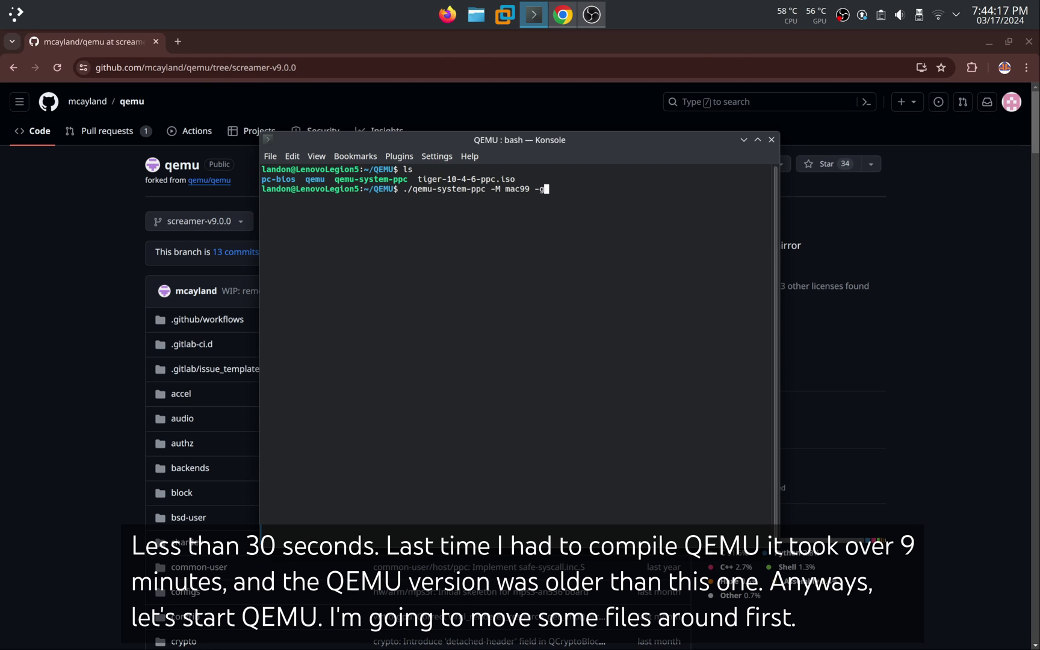
pyautogui.write(' 1920x1080x32')
pyautogui.press('Return')
# Step: Rerun the mac99 launch command with -L pc-bios added, and close the emulator window
pyautogui.press('Up')
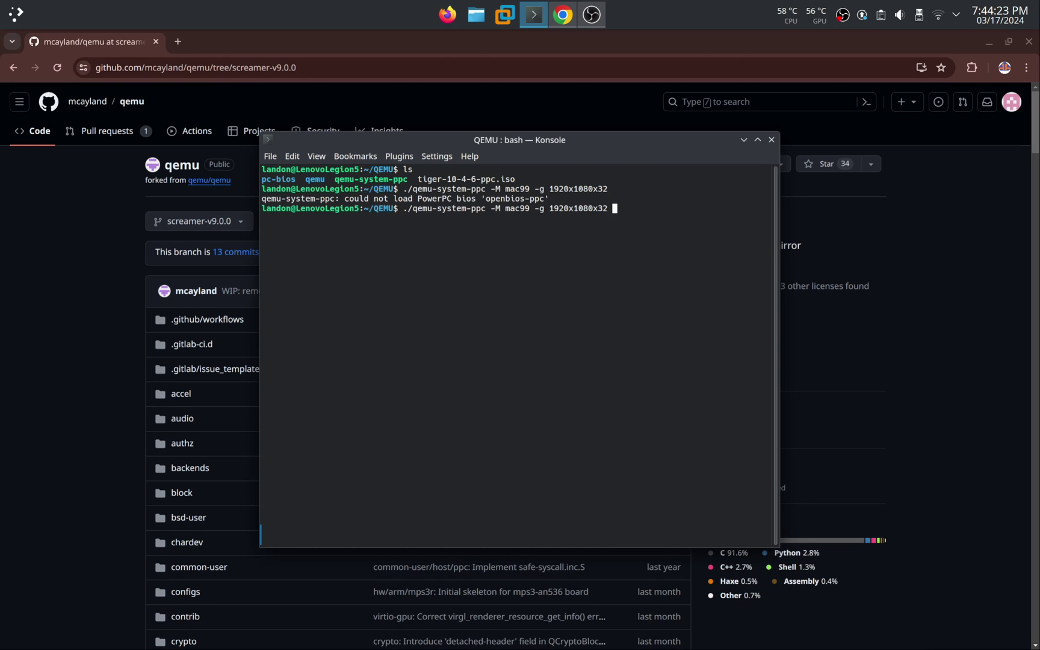
pyautogui.write('-L pc-bios')
pyautogui.press('Return')
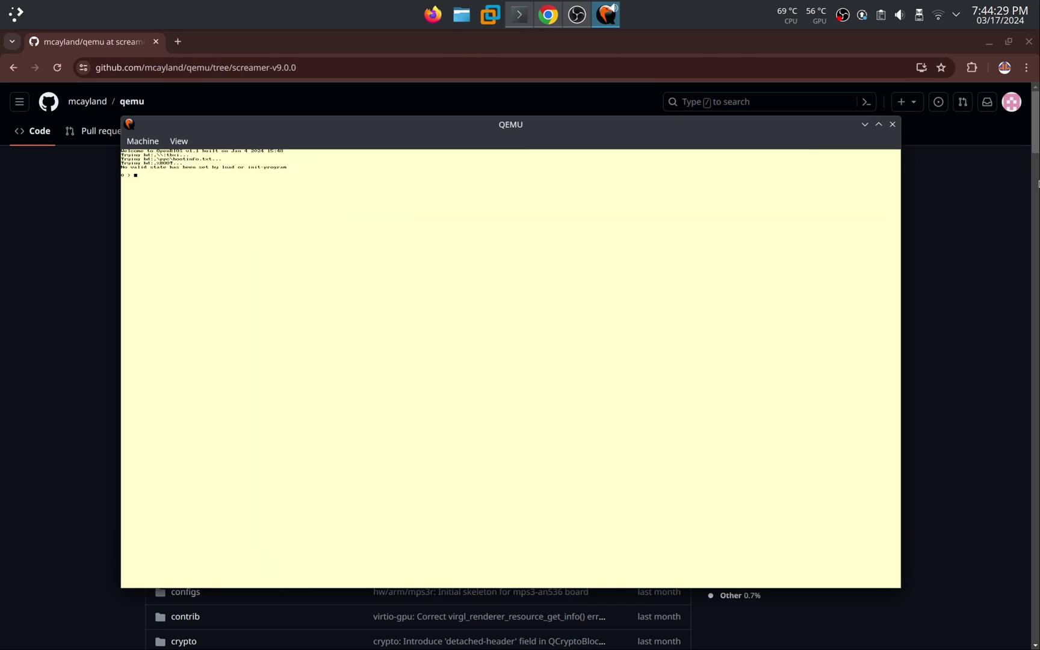
pyautogui.click(893, 124)
# Step: Create a 60G disk image named hdd.img with qemu-img
pyautogui.write('qemu-img create hdd.img')
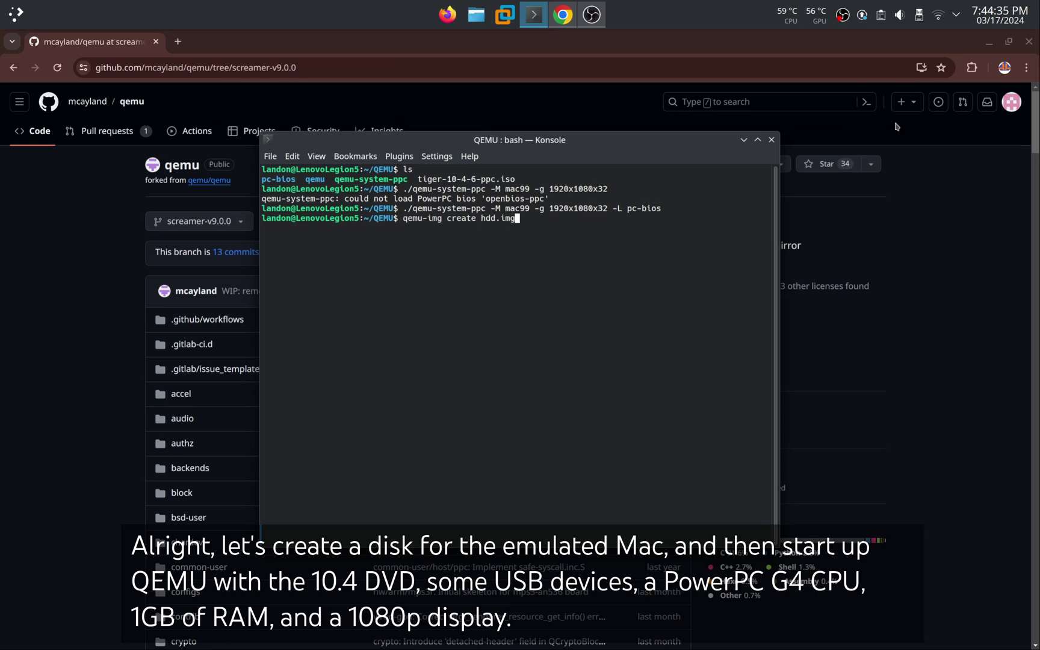
pyautogui.write(' 60G')
pyautogui.press('Return')
# Step: Relaunch the emulator with -hda hdd.img -m 1G -cpu g4 -cdrom tiger-10-4-6-ppc.iso -boot d added to the pc-bios command
pyautogui.press('Up')
pyautogui.press('Up')
pyautogui.write('-hda hdd')
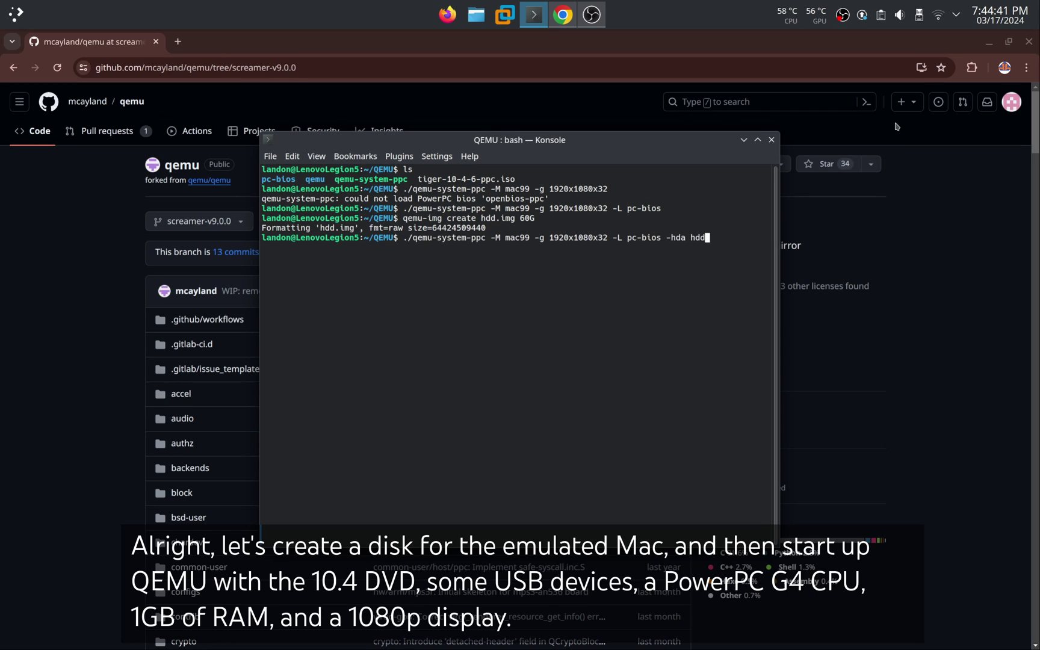
pyautogui.write('.img -m 1G -cpu g4 -cdrom tiger-10-4-6-ppc.iso ')
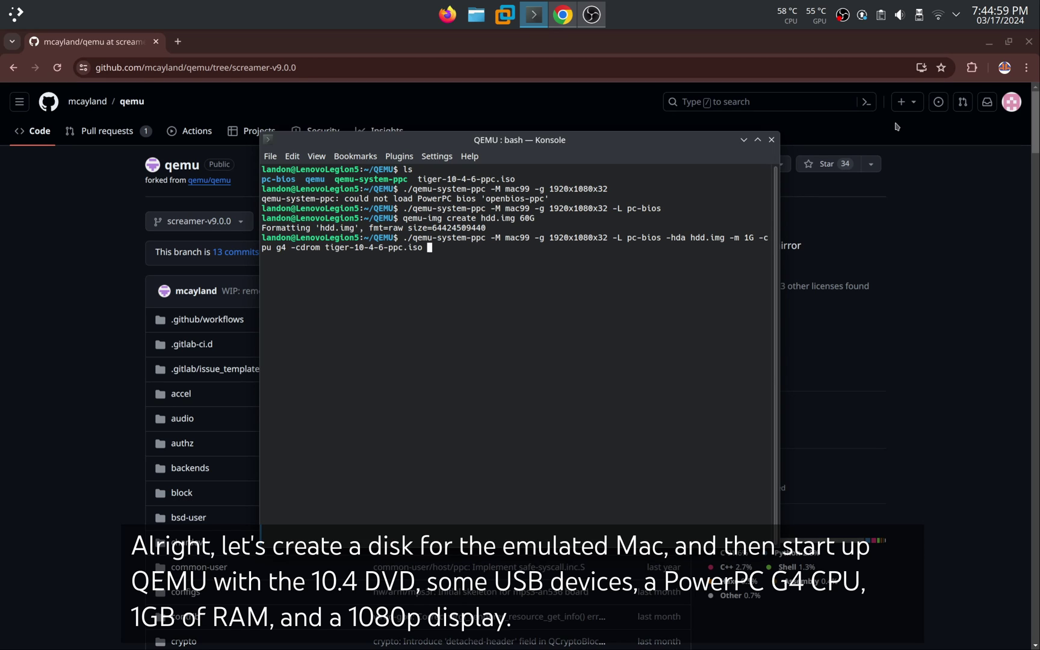
pyautogui.write('-usb')
pyautogui.press('Return')
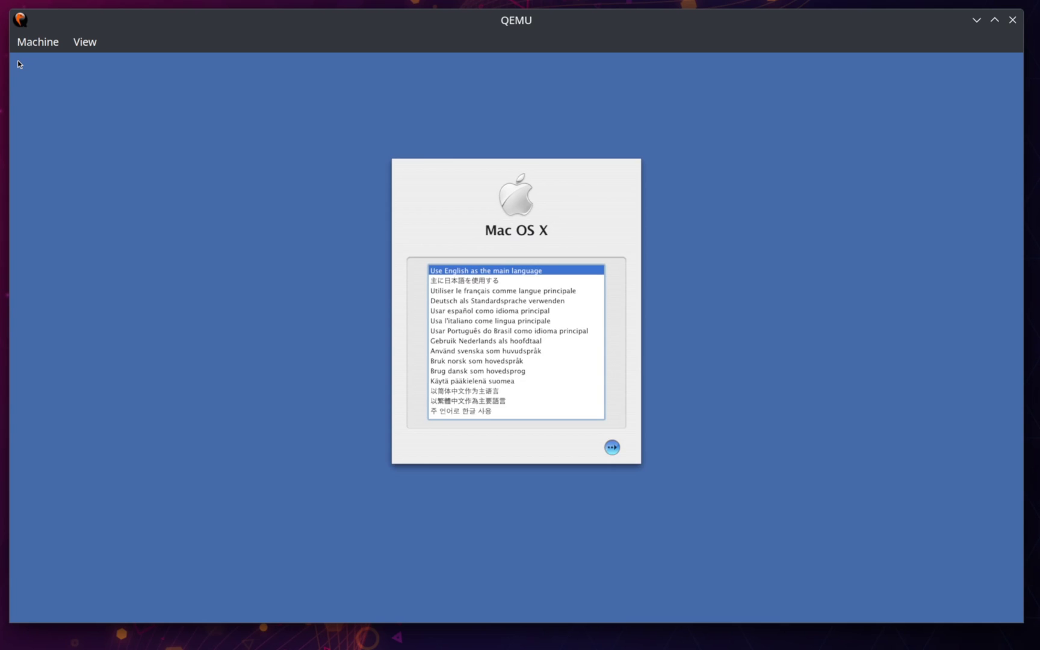
# Step: Continue the Mac OS X installer with English as the main language and open Disk Utility
pyautogui.click(18, 63)
pyautogui.click(612, 447)
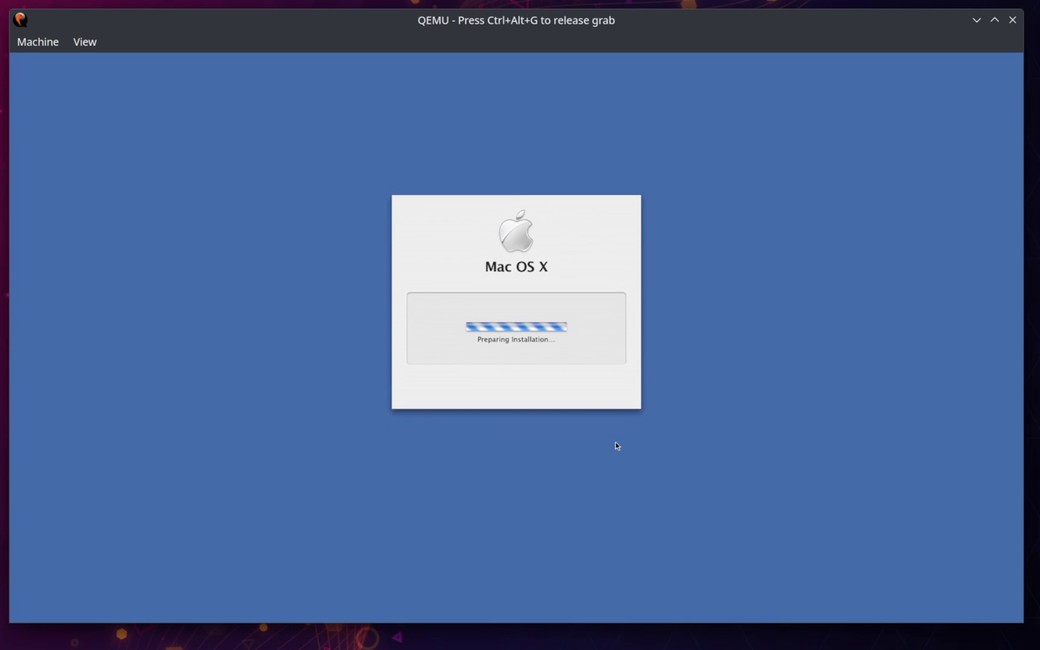
pyautogui.click(142, 58)
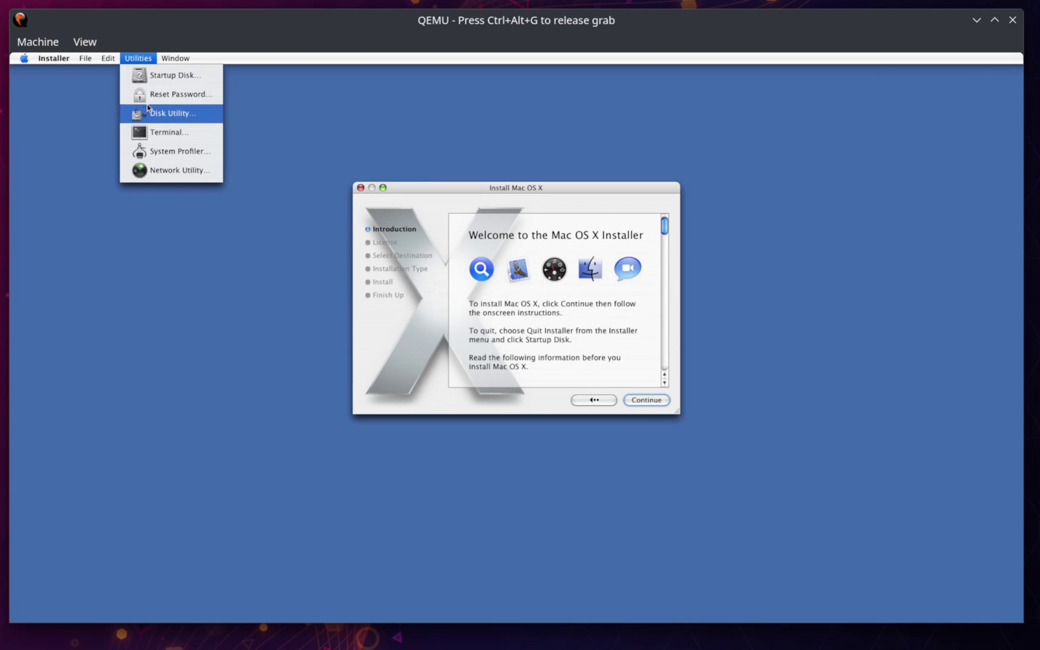
pyautogui.click(149, 109)
# Step: Erase the 60.0 GB QEMU HARDDISK as Mac OS Extended (Journaled) named Untitled, and close Disk Utility
pyautogui.click(376, 160)
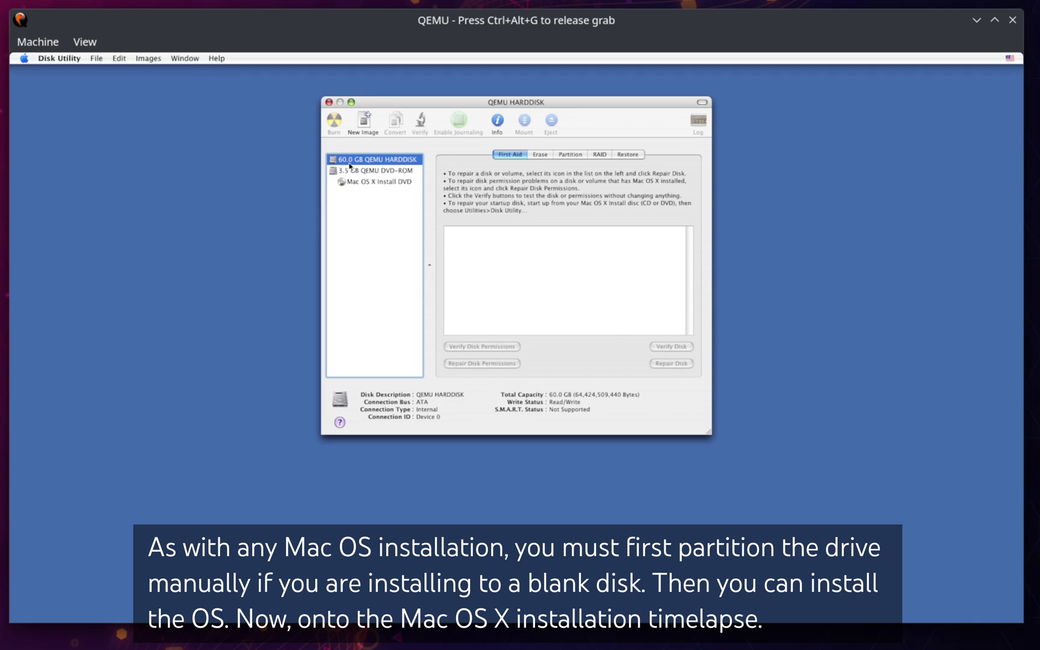
pyautogui.click(541, 155)
pyautogui.click(652, 342)
pyautogui.press('Return')
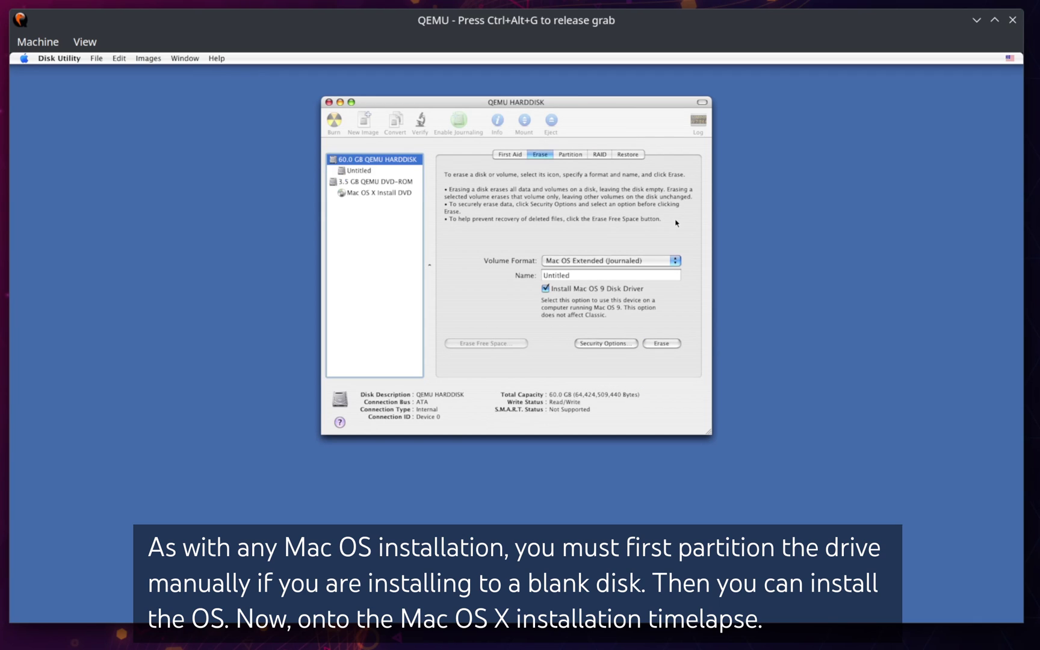
pyautogui.click(329, 101)
# Step: Accept the software license agreement and check the installation options for the Untitled destination volume
pyautogui.click(647, 400)
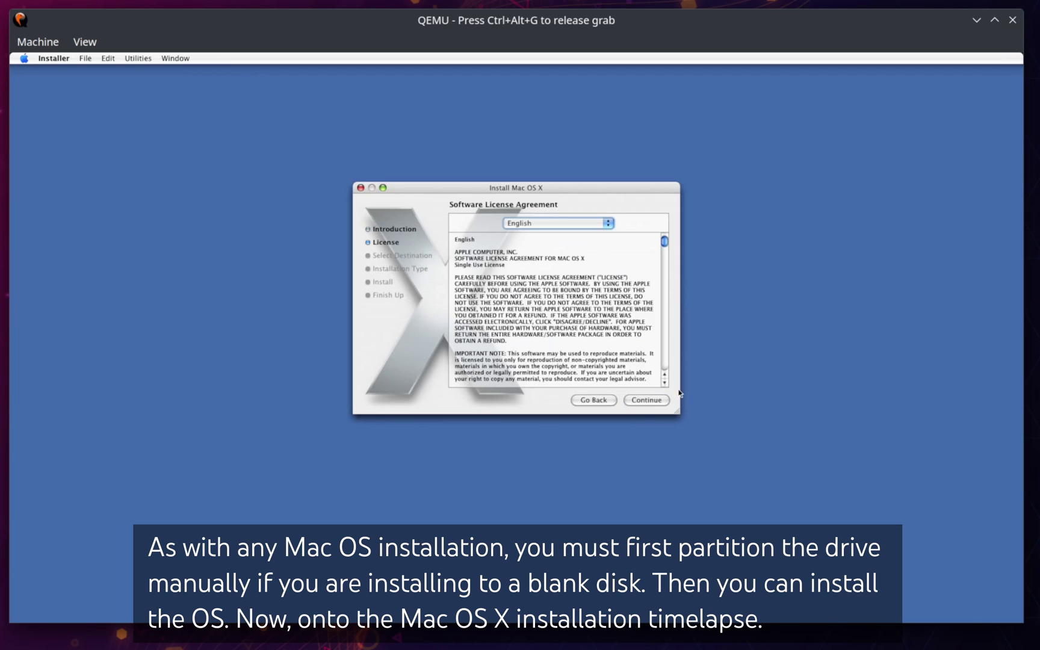
pyautogui.click(646, 399)
pyautogui.click(613, 263)
pyautogui.click(470, 400)
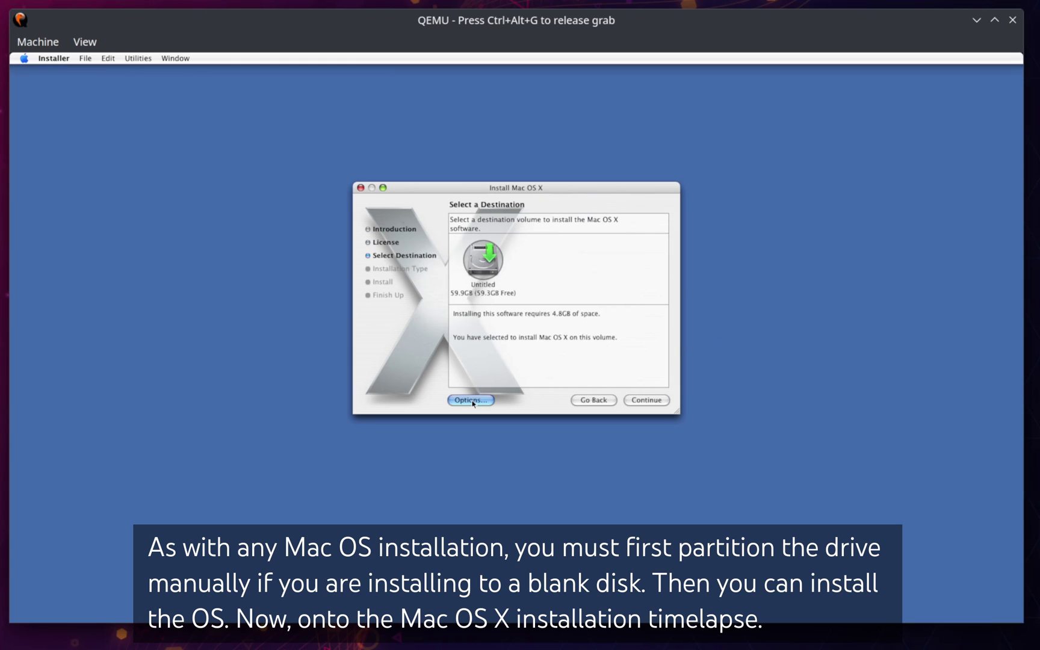
pyautogui.click(549, 421)
# Step: Look at the custom package list, return to Easy Install and start installing Mac OS X on Untitled
pyautogui.click(651, 400)
pyautogui.click(491, 402)
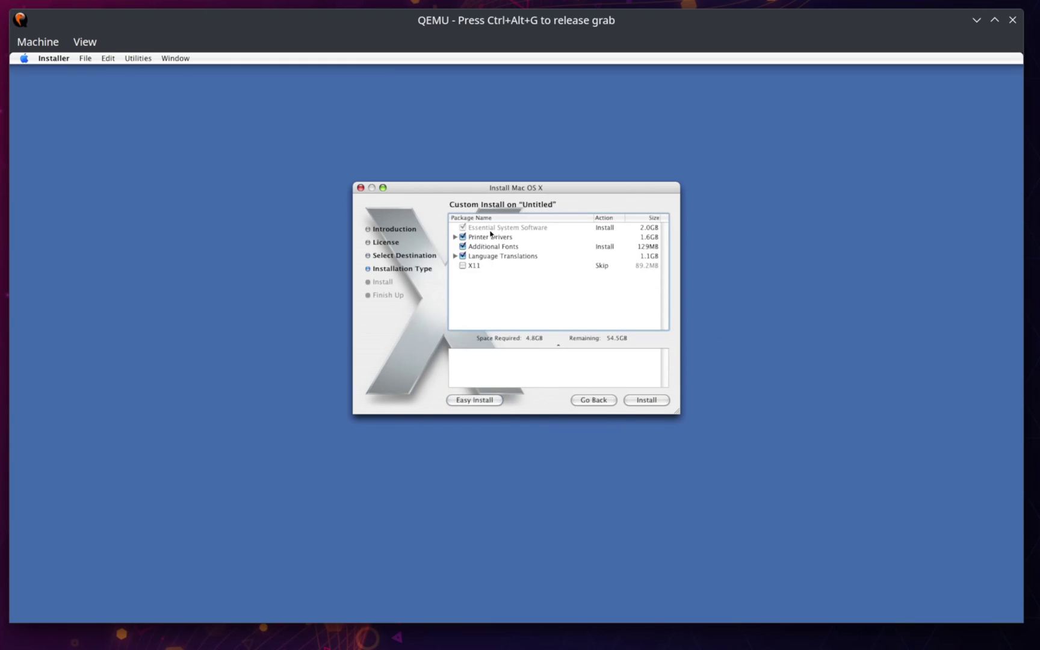
pyautogui.click(476, 399)
pyautogui.click(662, 400)
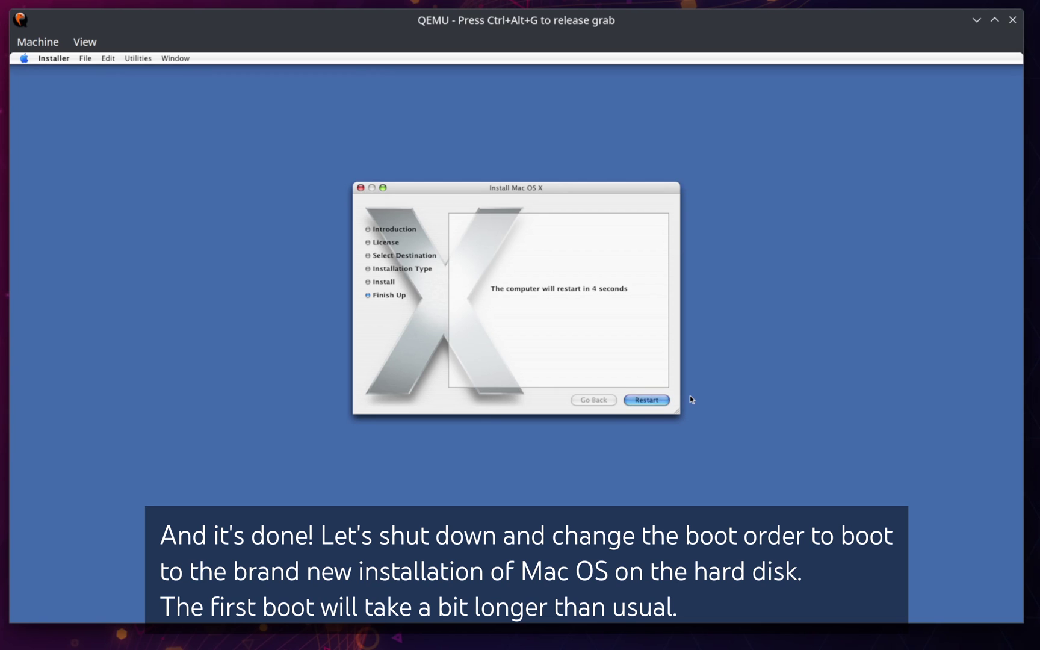
# Step: Quit the emulator and relaunch the same machine with the boot option set to c
pyautogui.hotkey('ctrl', 'alt', 'q')
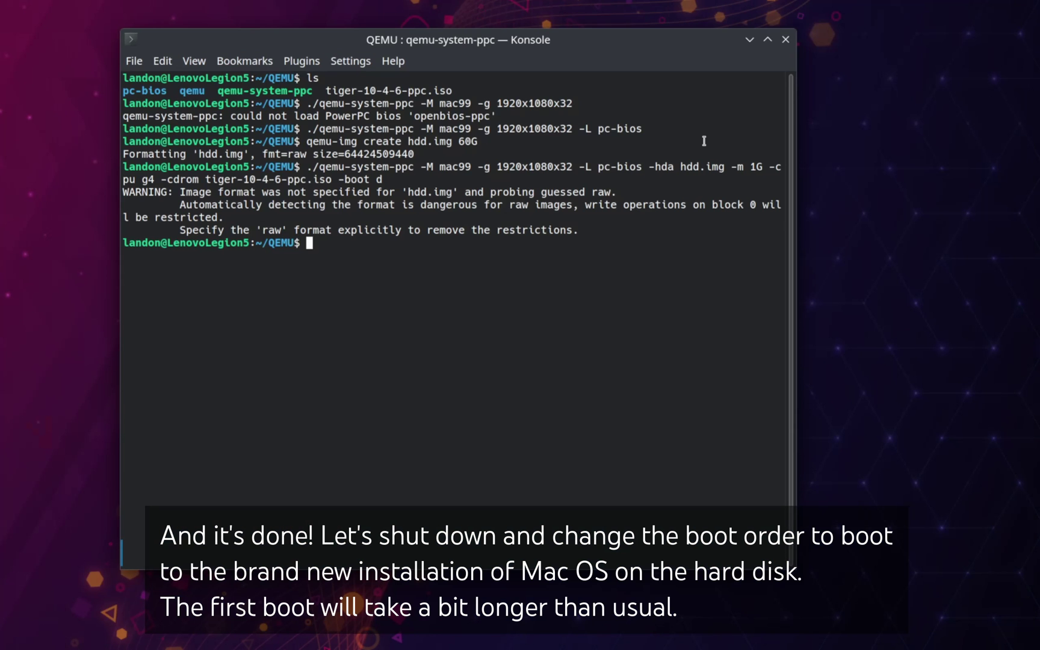
pyautogui.press('Up')
pyautogui.press('BackSpace')
pyautogui.press('BackSpace')
pyautogui.press('BackSpace')
pyautogui.press('BackSpace')
pyautogui.press('BackSpace')
pyautogui.press('BackSpace')
pyautogui.press('BackSpace')
pyautogui.press('BackSpace')
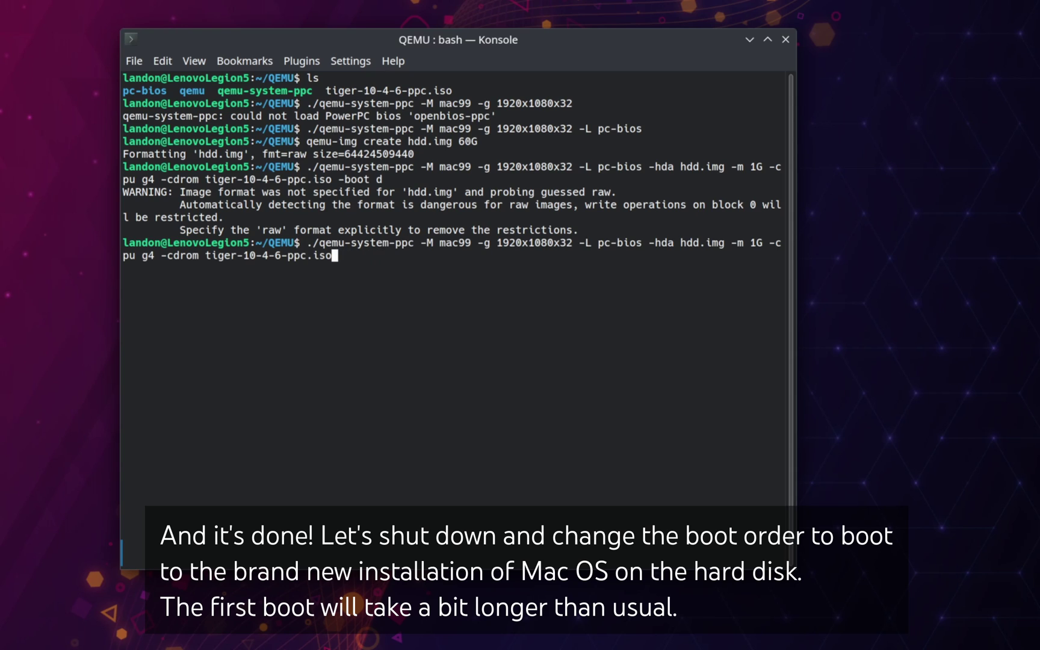
pyautogui.write('-boot c')
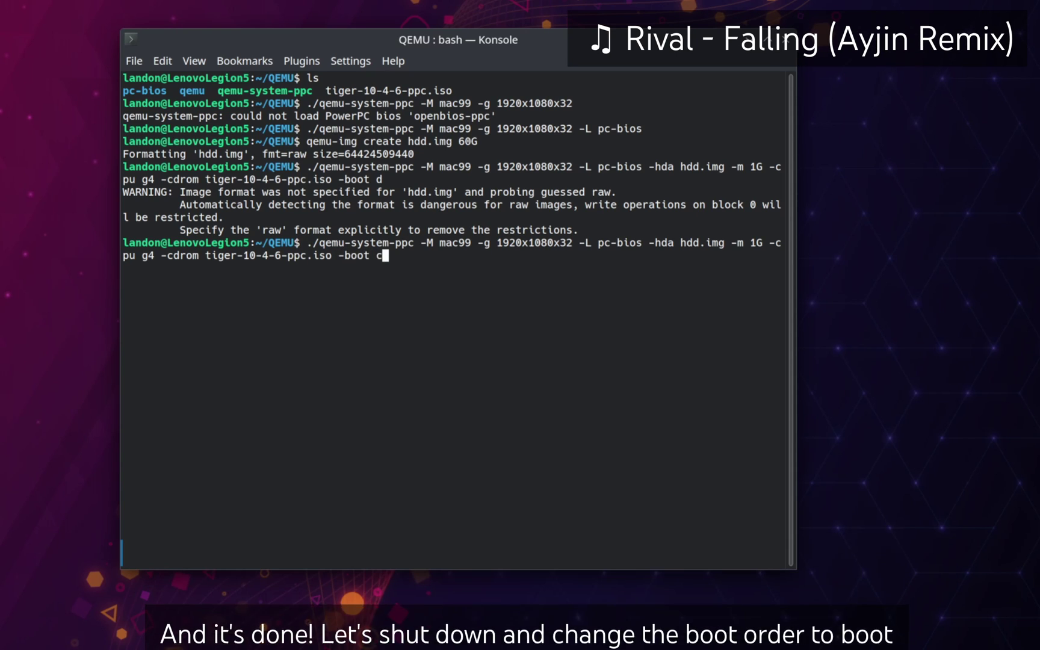
pyautogui.press('Return')
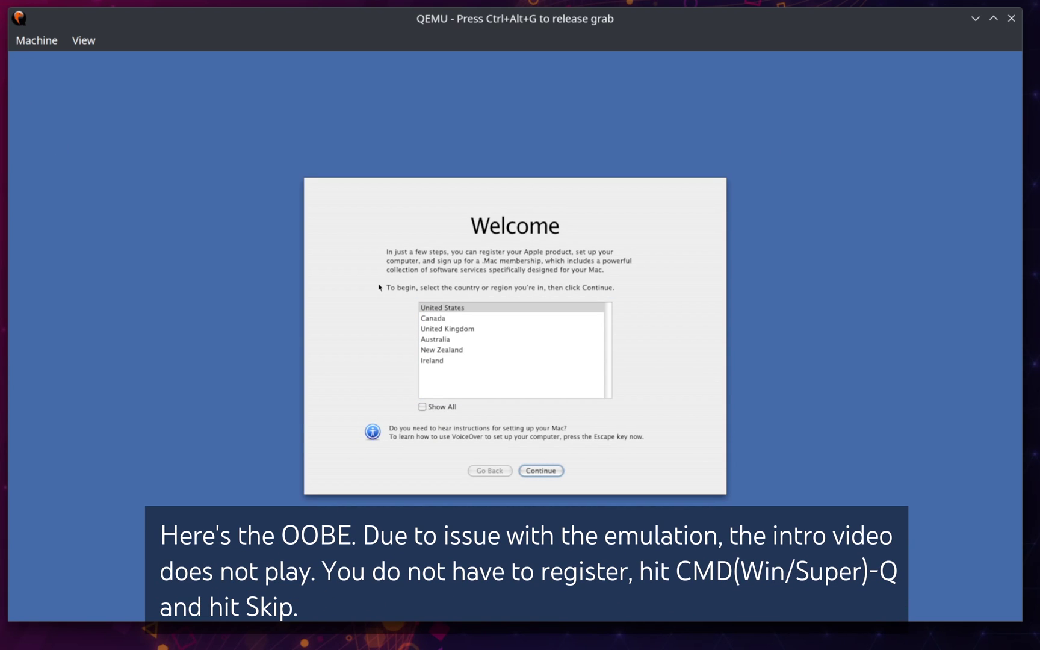
# Step: Continue the Mac setup with United States and the U.S. keyboard layout, and skip the registration
pyautogui.click(536, 473)
pyautogui.click(542, 473)
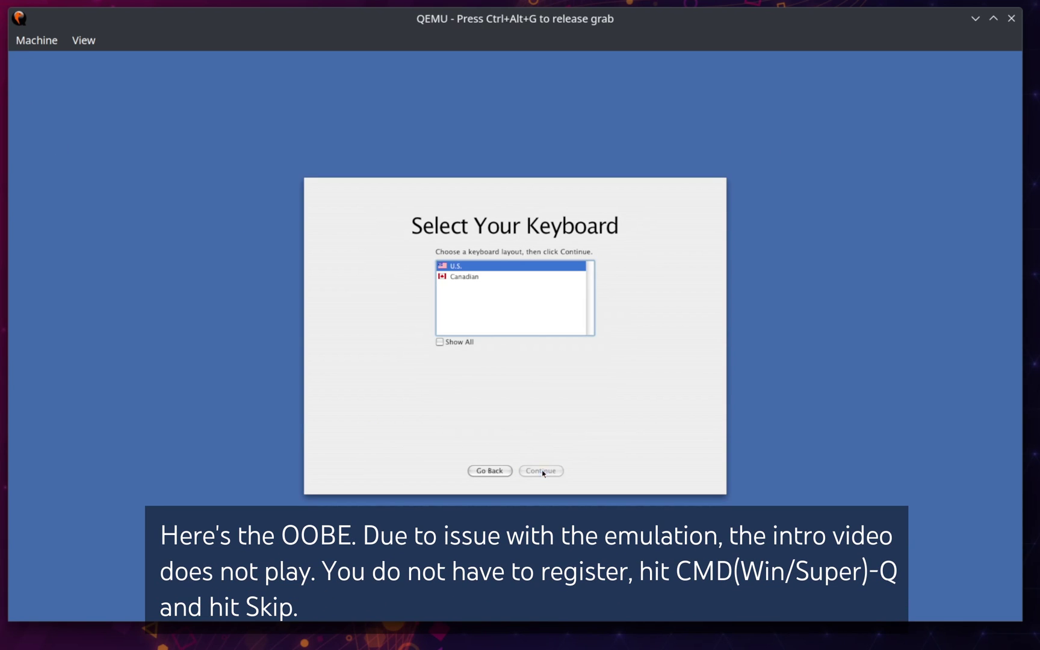
pyautogui.click(534, 471)
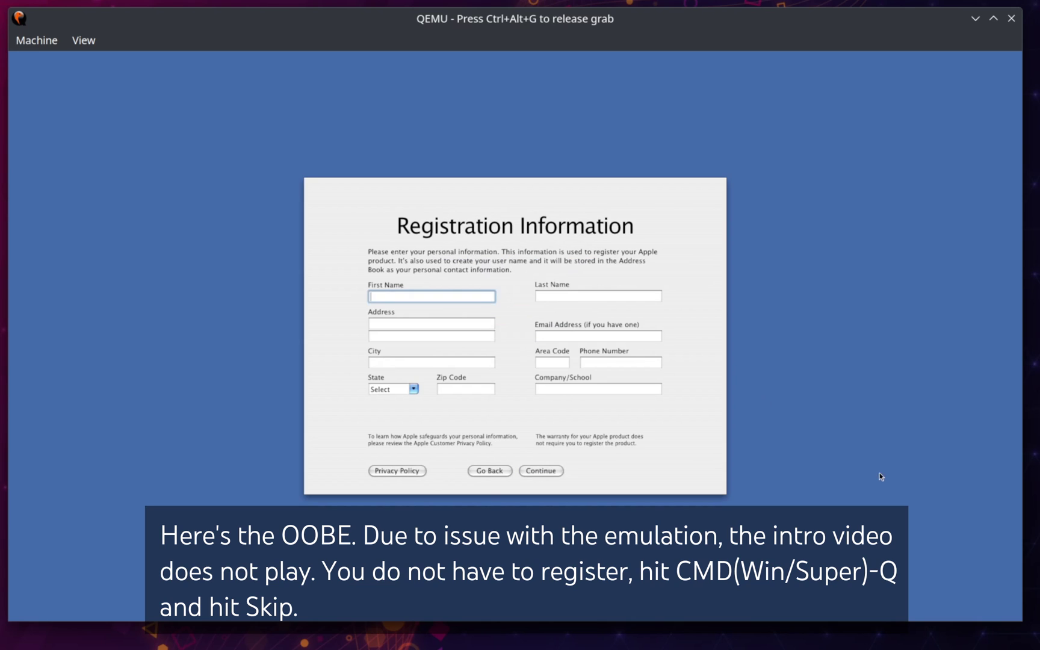
pyautogui.press('super+q')
pyautogui.click(474, 268)
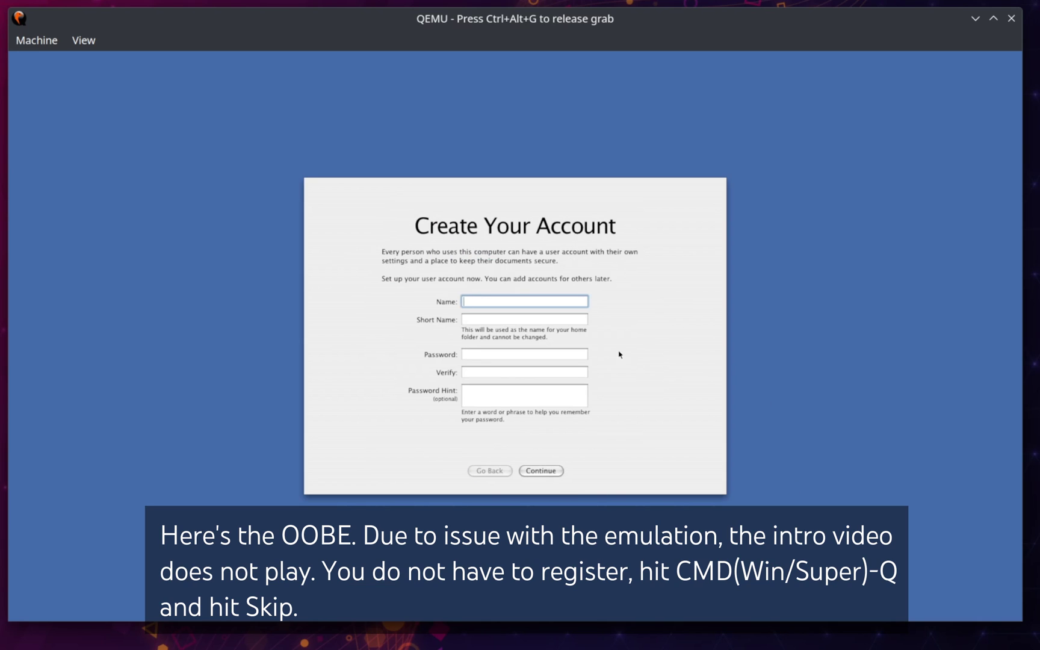
# Step: Create the user account with its name, account password and password verification, leaving the hint empty
pyautogui.write('LagLife')
pyautogui.press('Tab')
pyautogui.press('Tab')
pyautogui.write('••••')
pyautogui.press('Tab')
pyautogui.write('••••')
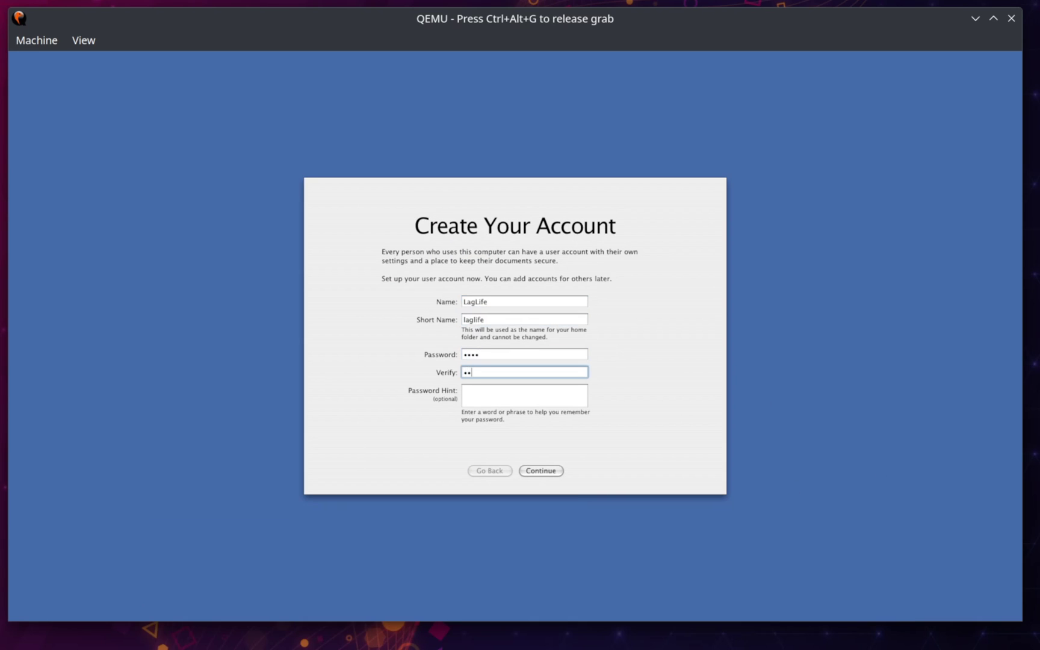
pyautogui.press('Return')
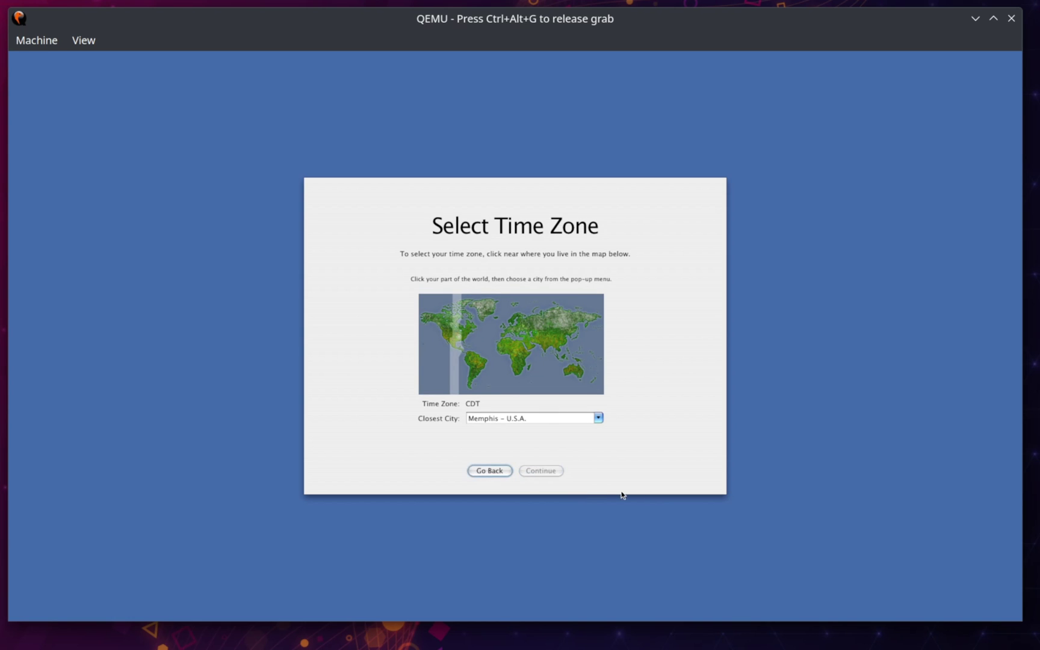
# Step: Accept Memphis - U.S.A. as the time zone city and finish the setup assistant
pyautogui.press('Return')
pyautogui.click(540, 470)
pyautogui.press('Return')
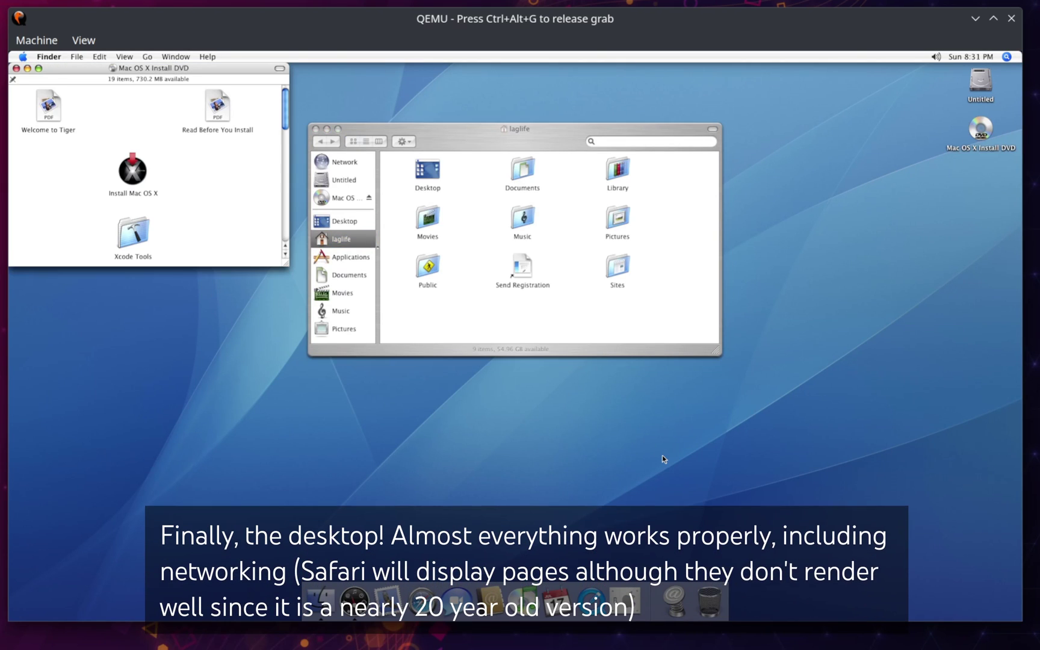
# Step: Move Send Registration from the home folder to the Trash, empty the Trash and close its window
pyautogui.moveTo(537, 265); pyautogui.dragTo(653, 486)
pyautogui.click(710, 600)
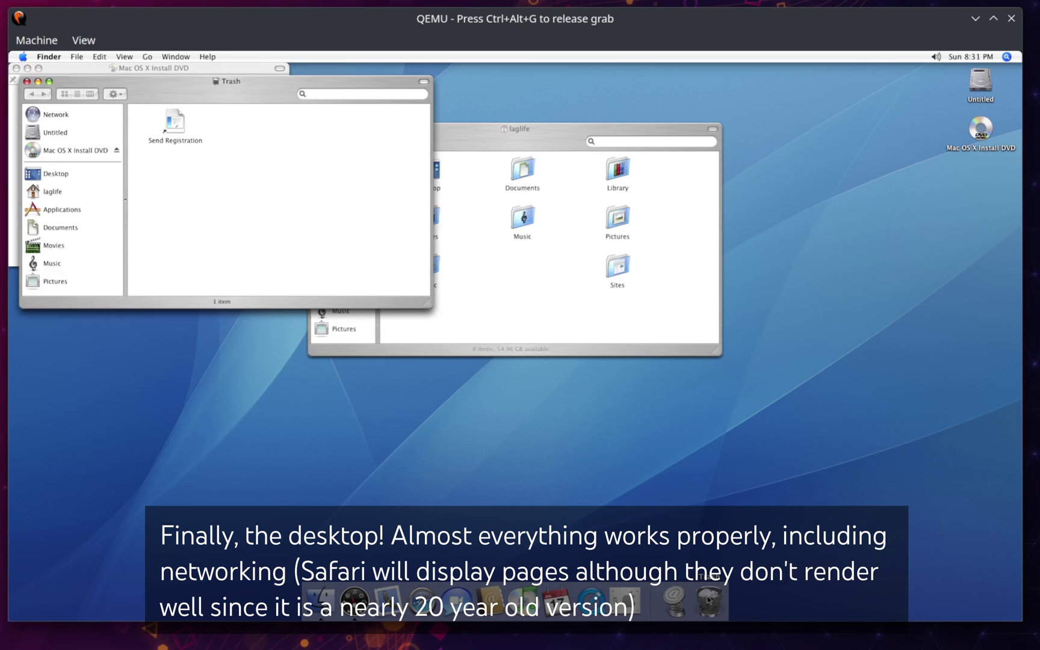
pyautogui.click(77, 57)
pyautogui.click(26, 80)
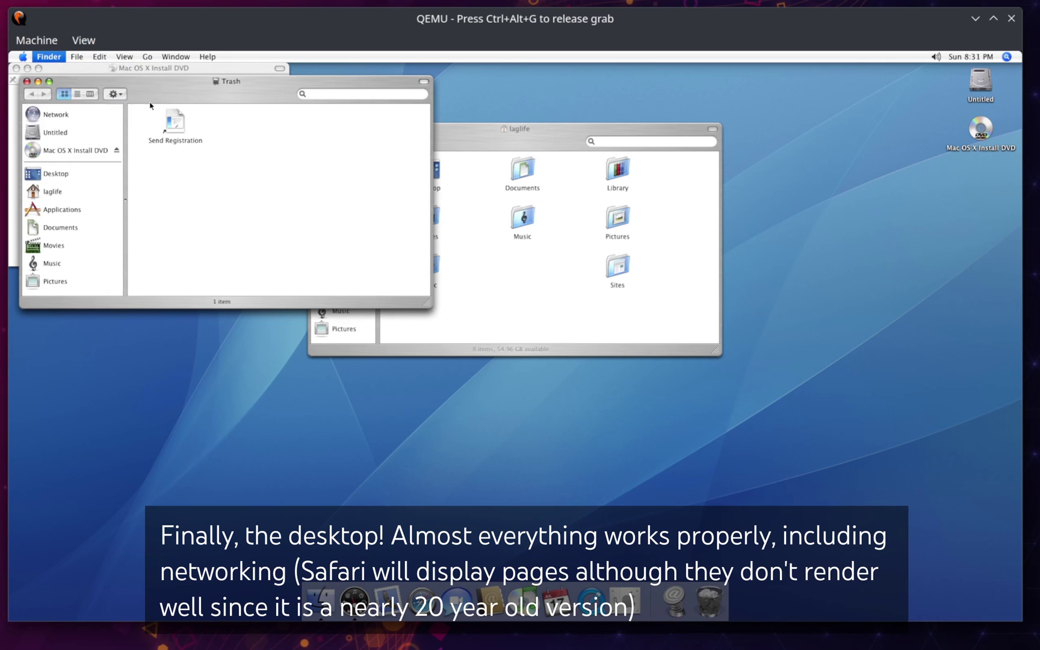
pyautogui.click(26, 81)
# Step: Close the Mac OS X Install DVD window, eject the disc and close the home folder window
pyautogui.click(132, 174)
pyautogui.click(16, 68)
pyautogui.click(369, 197)
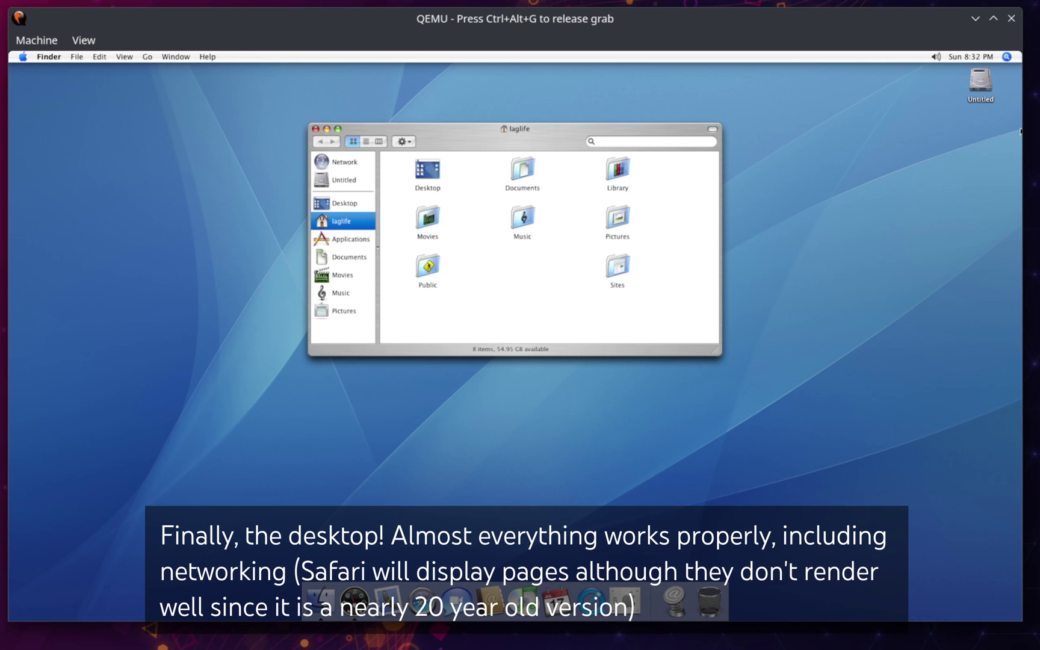
pyautogui.click(316, 129)
# Step: View About This Mac and the detailed hardware overview in System Profiler, and close the profiler window
pyautogui.click(22, 57)
pyautogui.click(22, 70)
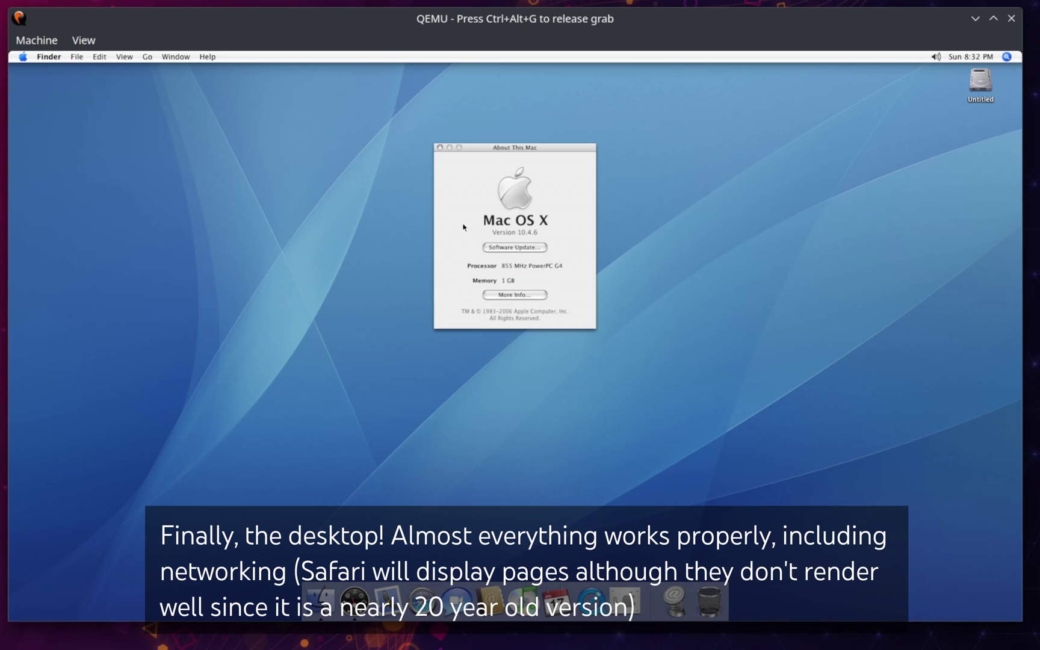
pyautogui.click(519, 349)
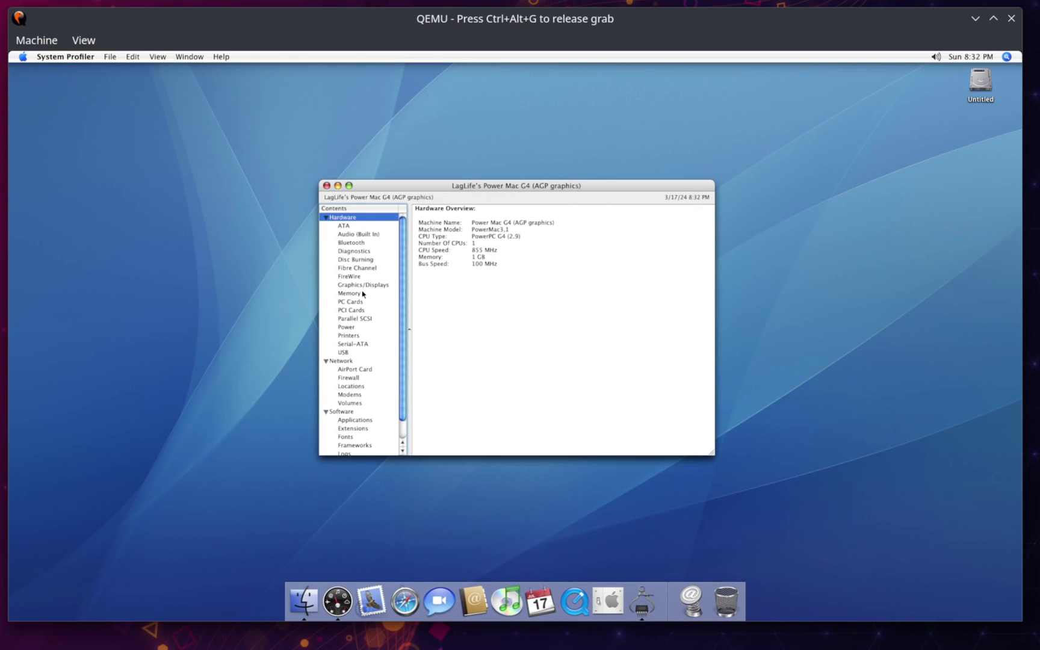
pyautogui.click(327, 186)
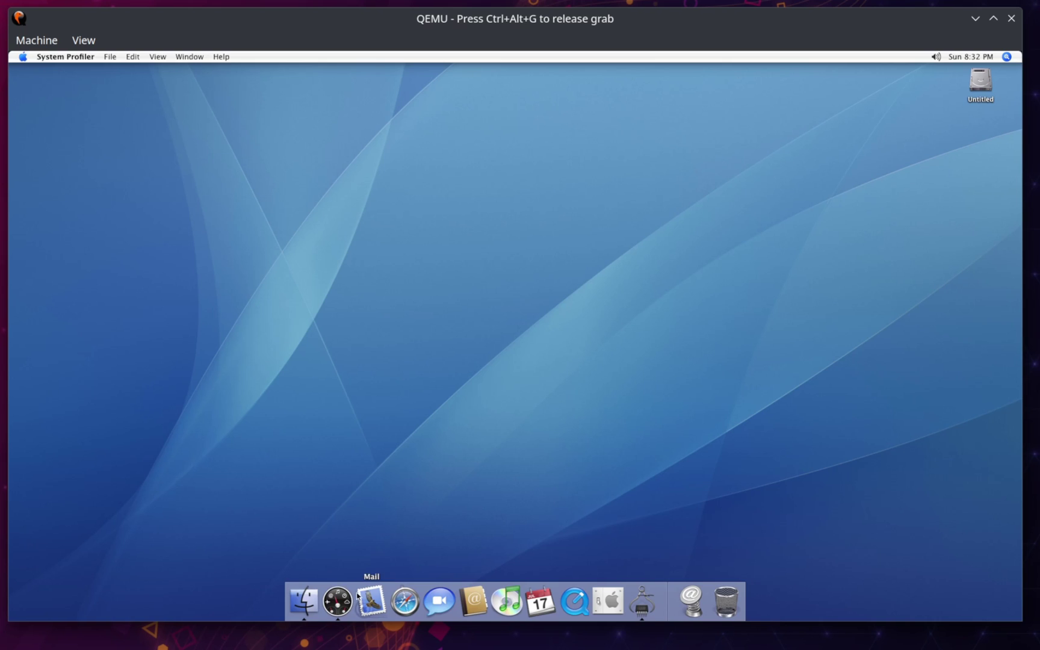
# Step: View the Dashboard widgets and dismiss the Dashboard overlay
pyautogui.click(337, 600)
pyautogui.click(433, 534)
pyautogui.click(337, 602)
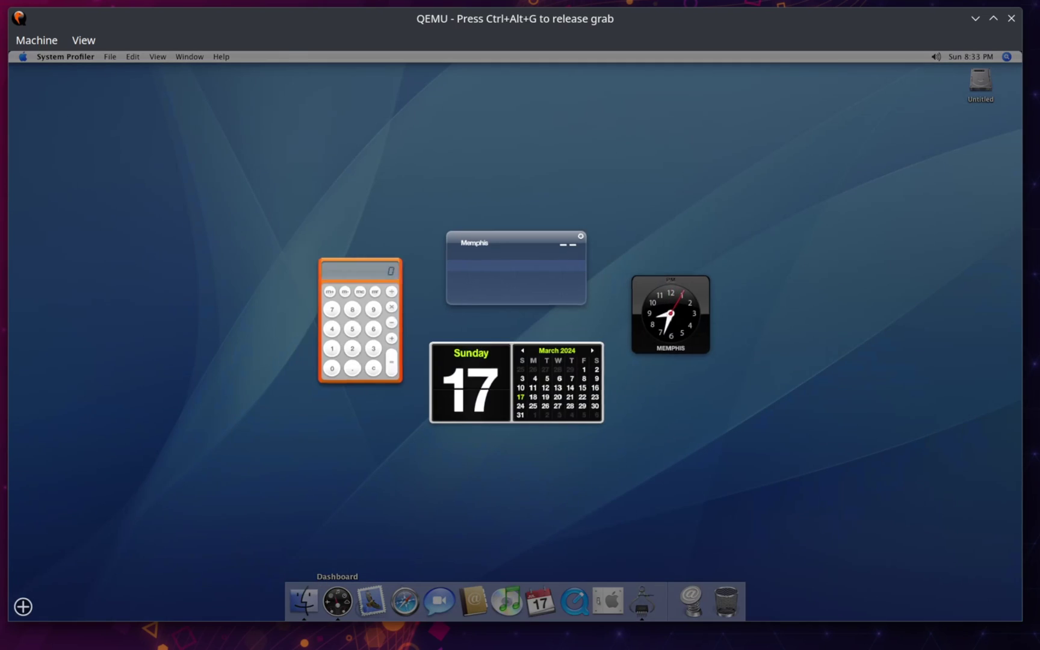
pyautogui.click(404, 601)
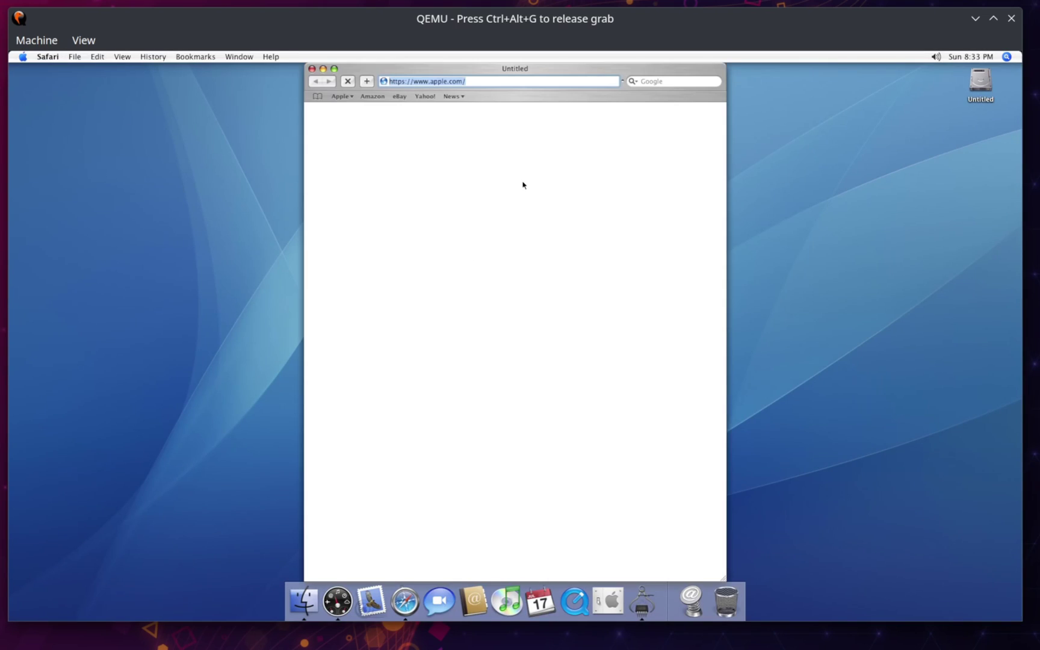
pyautogui.write('www.google.com')
pyautogui.press('Return')
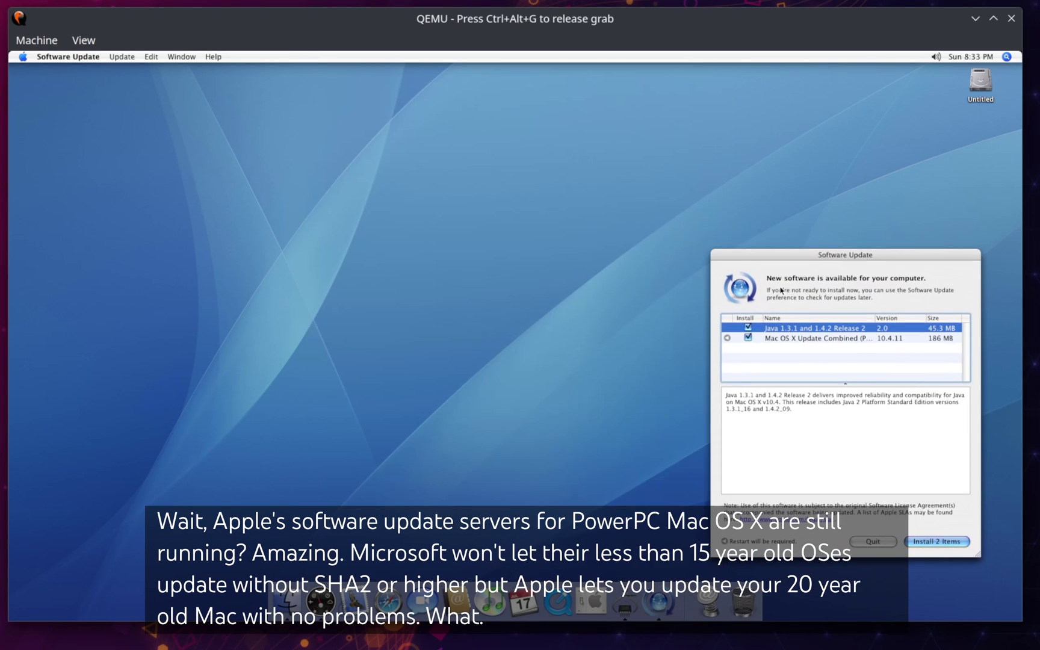
pyautogui.click(389, 602)
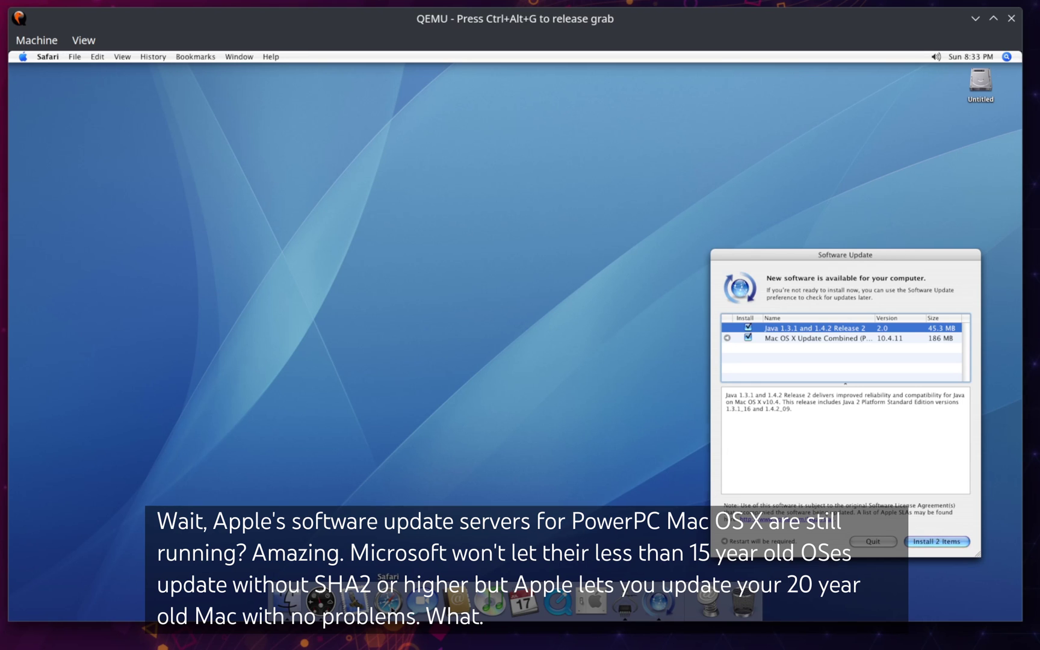
pyautogui.click(48, 57)
pyautogui.click(60, 219)
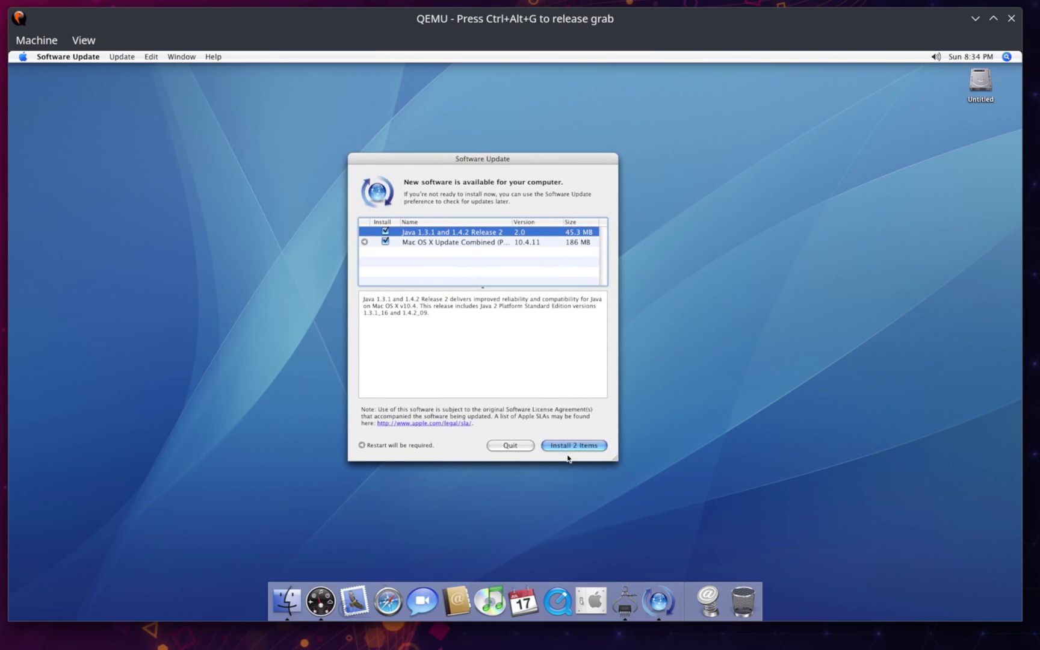
# Step: Install both updates, Java 1.3.1 and 1.4.2 Release 2 and Mac OS X Update Combined 10.4.11, accepting authentication and the license agreement
pyautogui.click(568, 450)
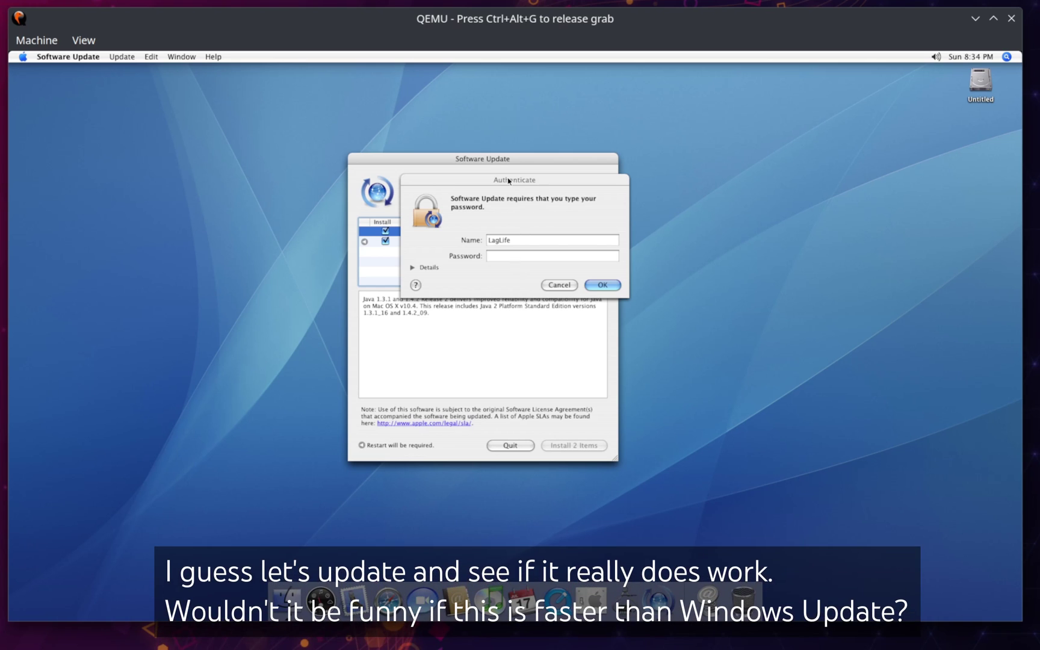
pyautogui.press('Return')
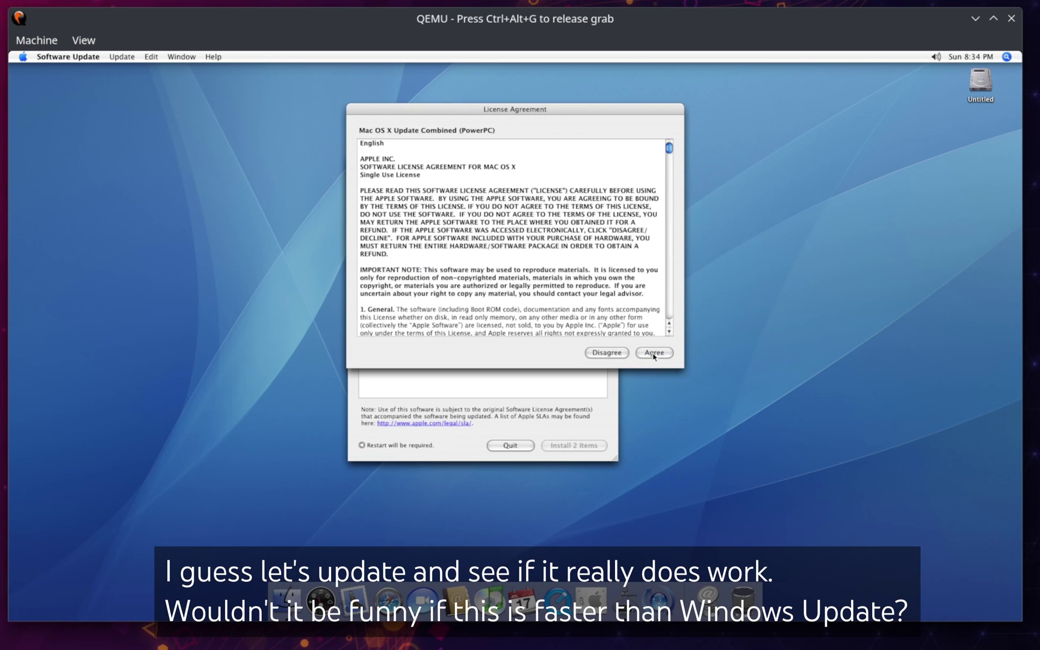
pyautogui.click(653, 354)
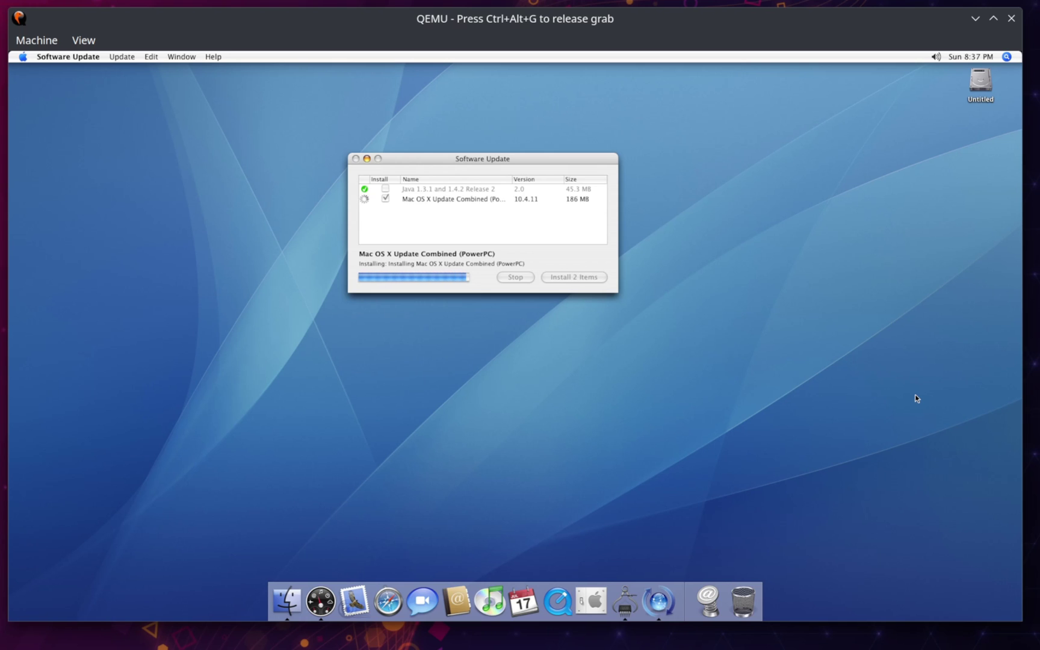
# Step: Quit System Profiler during the update and confirm the restart once installation finishes
pyautogui.click(625, 601)
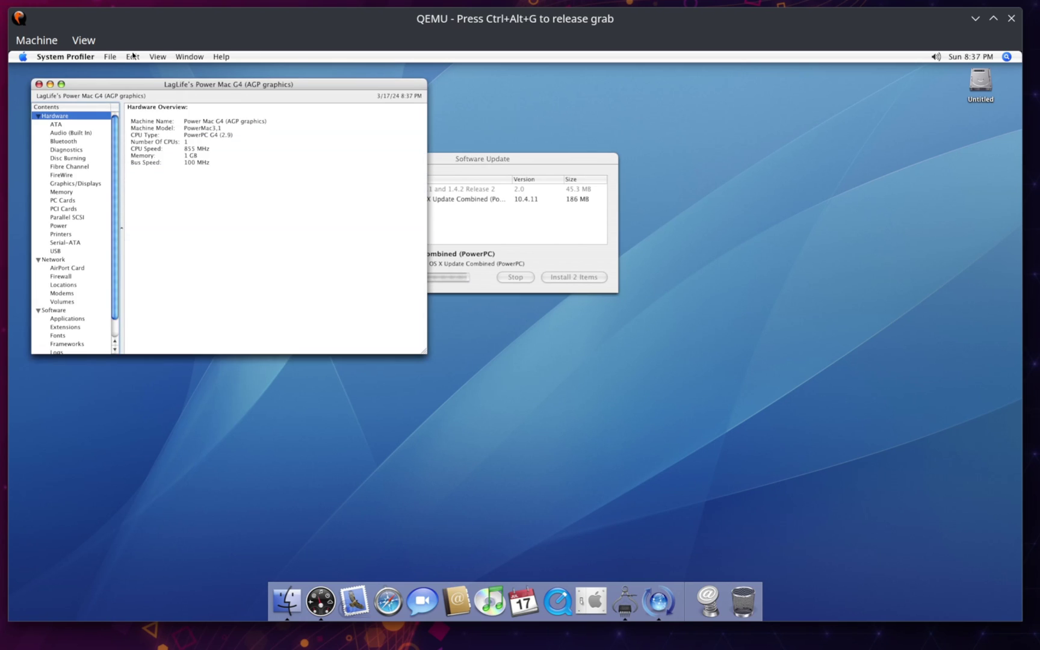
pyautogui.click(80, 57)
pyautogui.click(81, 139)
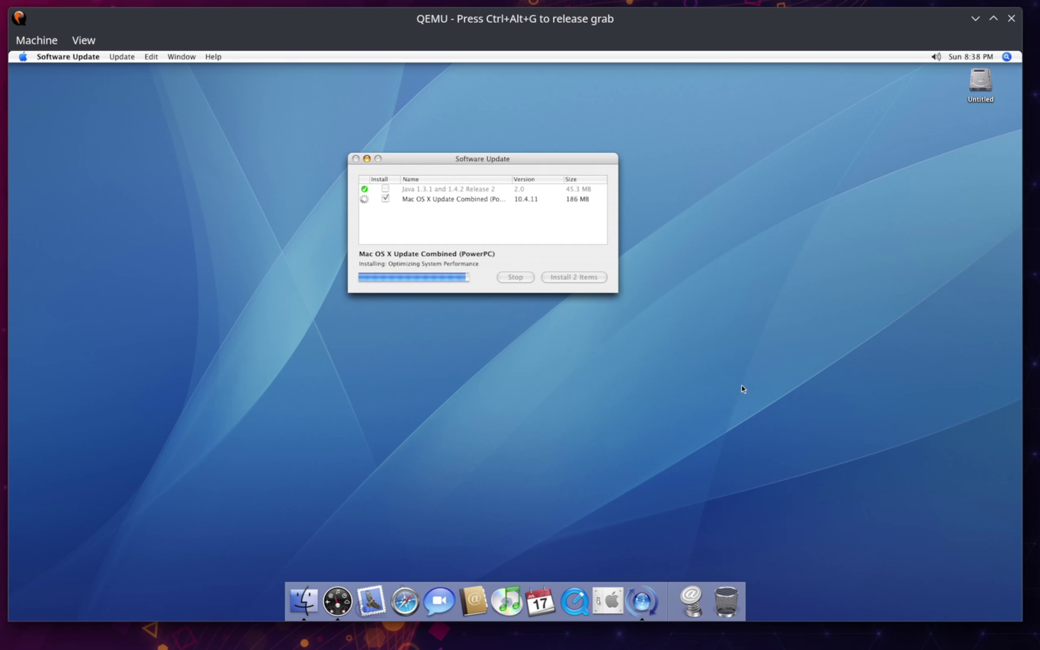
pyautogui.press('Return')
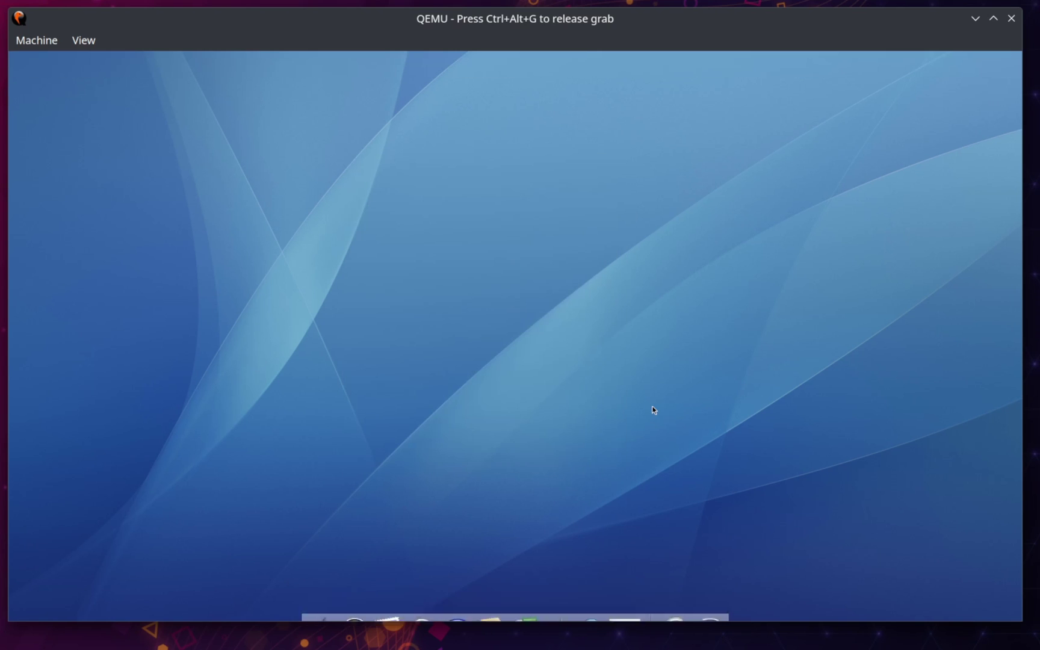
# Step: Rerun the last qemu-system-ppc command in Konsole with the -cdrom tiger-10-4-6-ppc.iso option removed, keeping -boot c
pyautogui.press('Up')
pyautogui.press('Left')
pyautogui.press('Left')
pyautogui.press('Left')
pyautogui.press('Left')
pyautogui.press('Left')
pyautogui.press('Left')
pyautogui.press('Left')
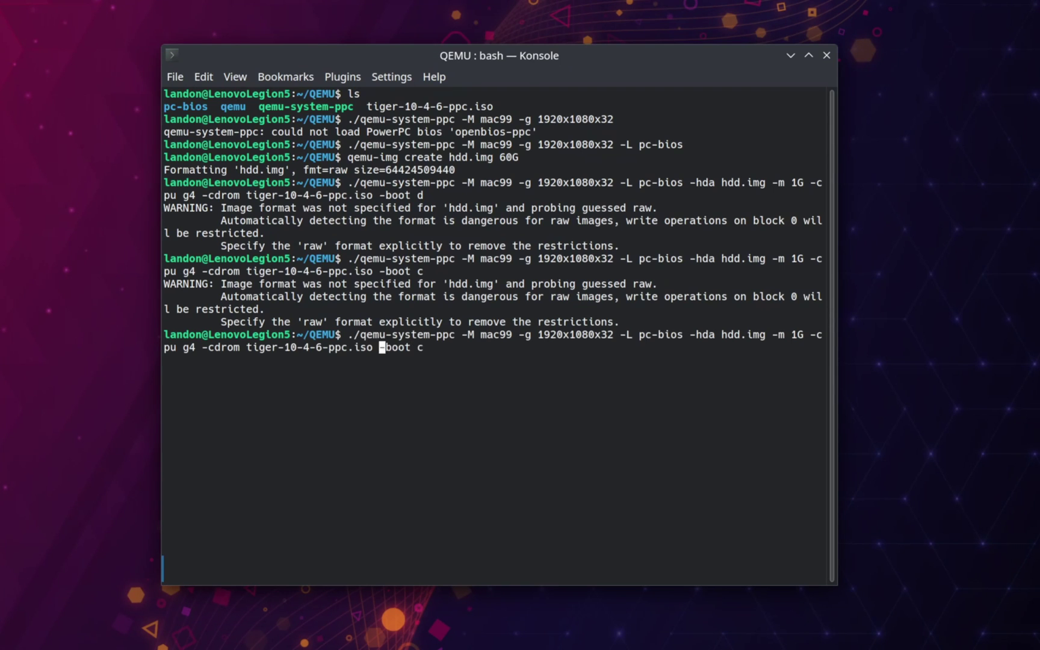
pyautogui.press('BackSpace')
pyautogui.press('BackSpace')
pyautogui.press('BackSpace')
pyautogui.press('BackSpace')
pyautogui.press('BackSpace')
pyautogui.press('BackSpace')
pyautogui.press('BackSpace')
pyautogui.press('BackSpace')
pyautogui.press('BackSpace')
pyautogui.press('BackSpace')
pyautogui.press('BackSpace')
pyautogui.press('BackSpace')
pyautogui.press('BackSpace')
pyautogui.press('BackSpace')
pyautogui.press('BackSpace')
pyautogui.press('BackSpace')
pyautogui.press('BackSpace')
pyautogui.press('BackSpace')
pyautogui.press('BackSpace')
pyautogui.press('BackSpace')
pyautogui.press('Return')
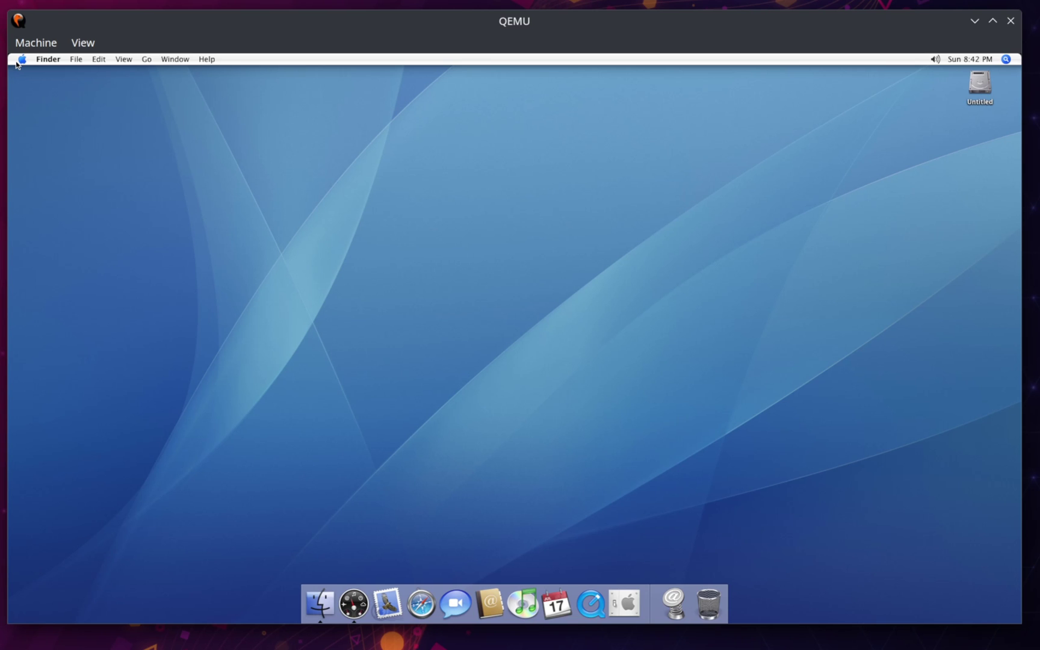
# Step: Check the Mac OS X version in About This Mac and close its window
pyautogui.click(17, 63)
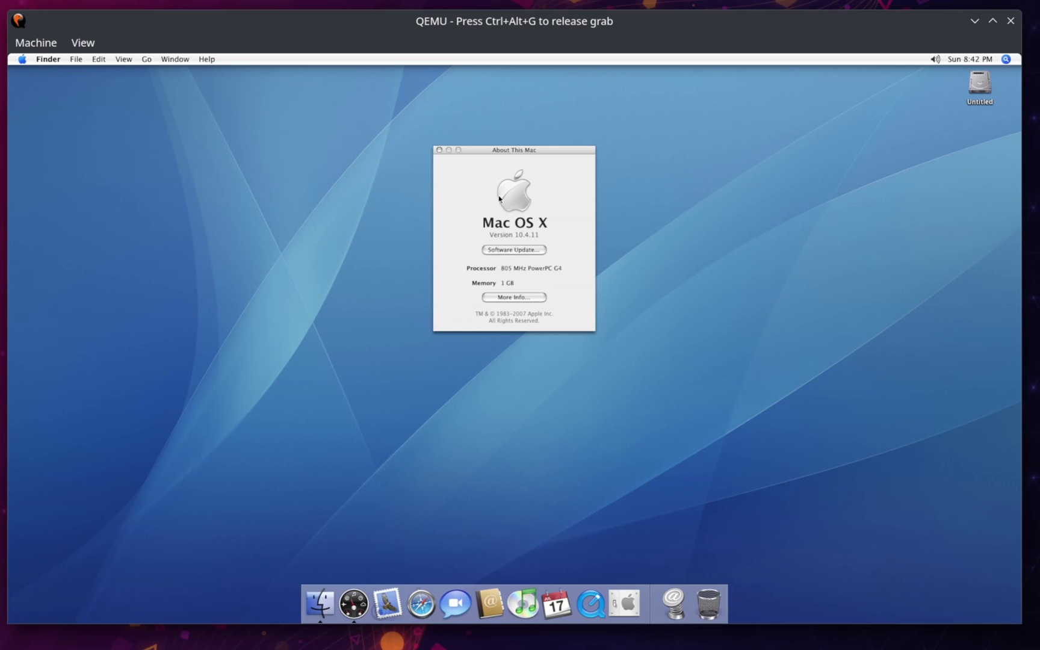
pyautogui.click(439, 150)
pyautogui.click(420, 603)
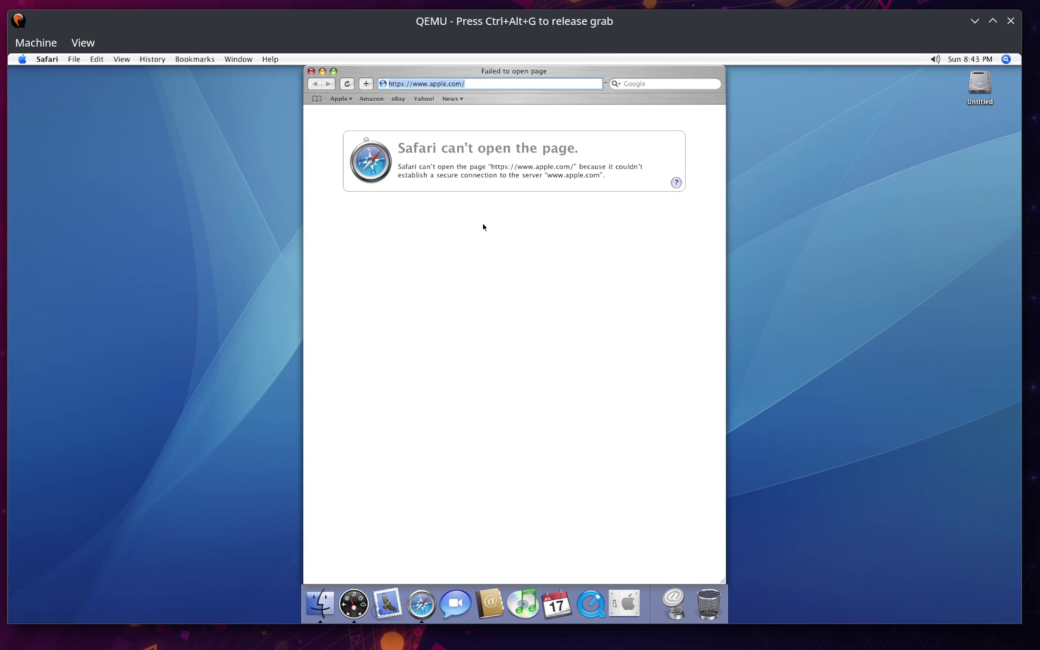
pyautogui.write('www.google.com')
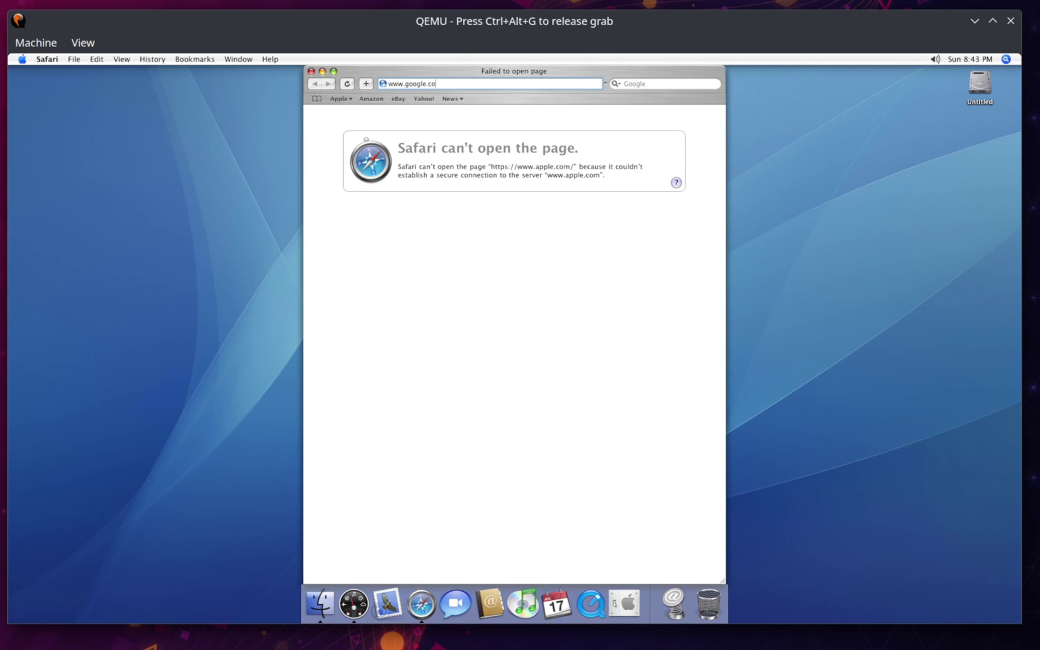
pyautogui.press('Return')
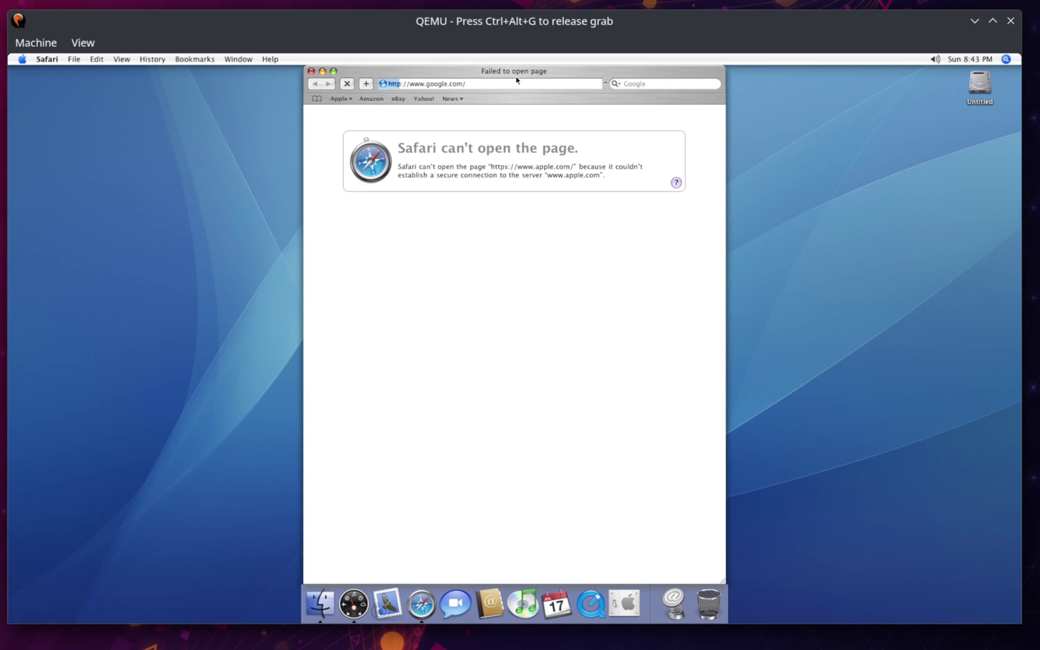
# Step: View the Safari version in its About window, close the windows and quit Safari
pyautogui.click(247, 60)
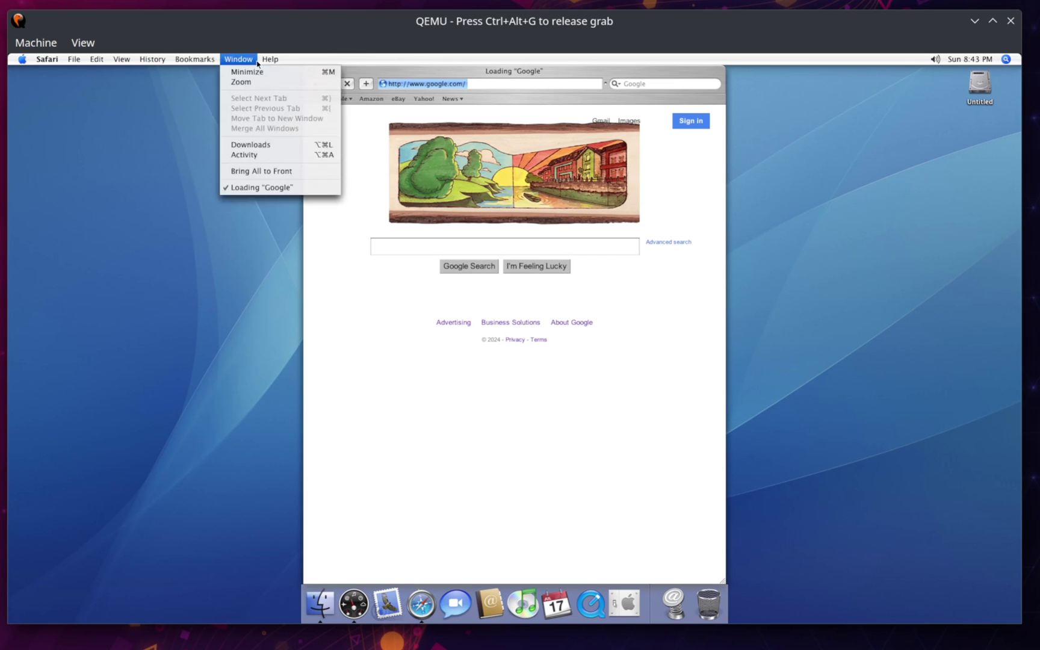
pyautogui.click(31, 71)
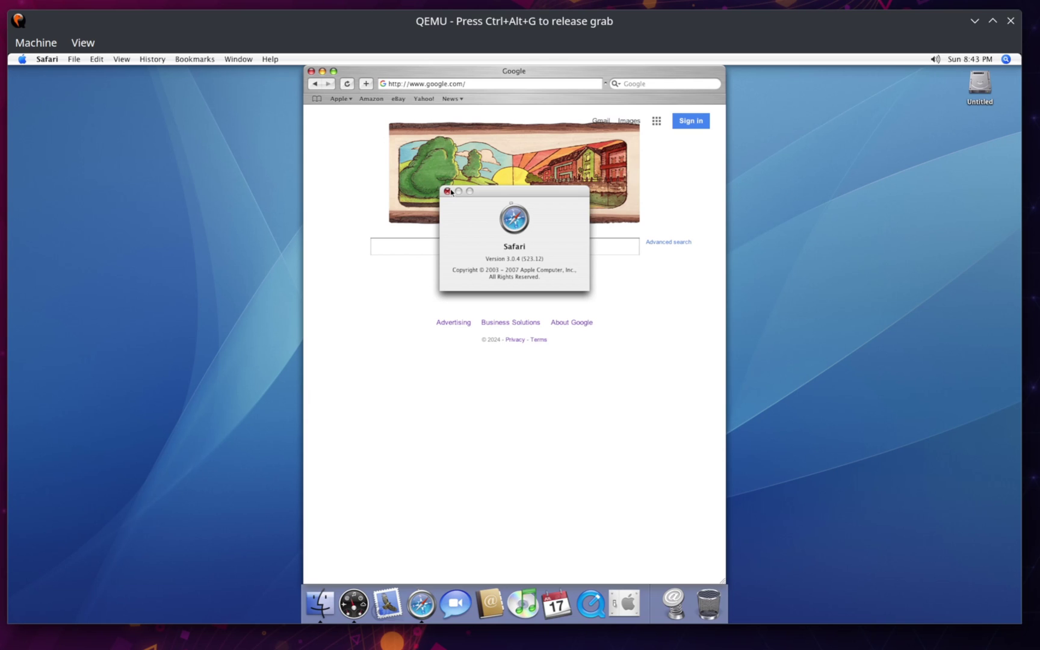
pyautogui.click(448, 192)
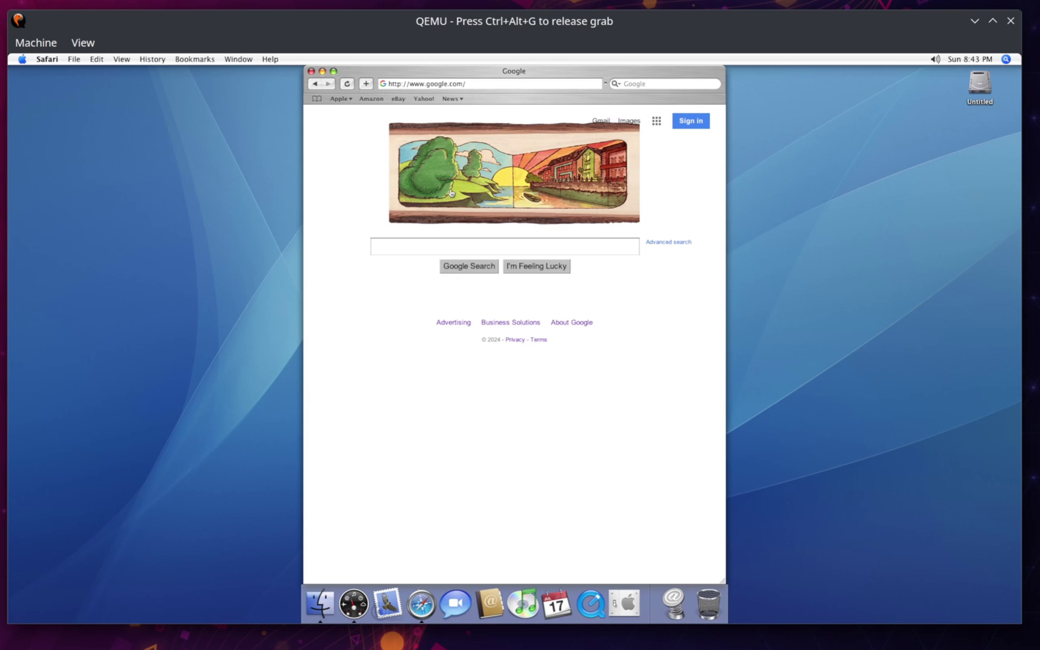
pyautogui.click(312, 71)
pyautogui.click(41, 60)
pyautogui.click(93, 215)
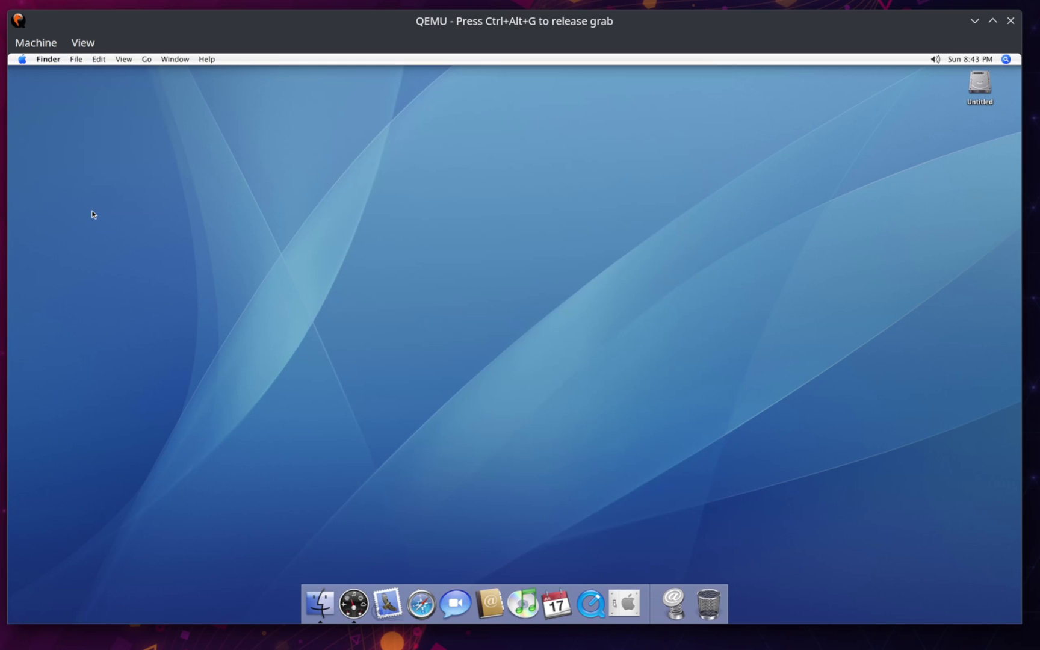
# Step: Browse the Applications folder in Finder, launch iCal from it and close the iCal window
pyautogui.click(328, 612)
pyautogui.click(348, 242)
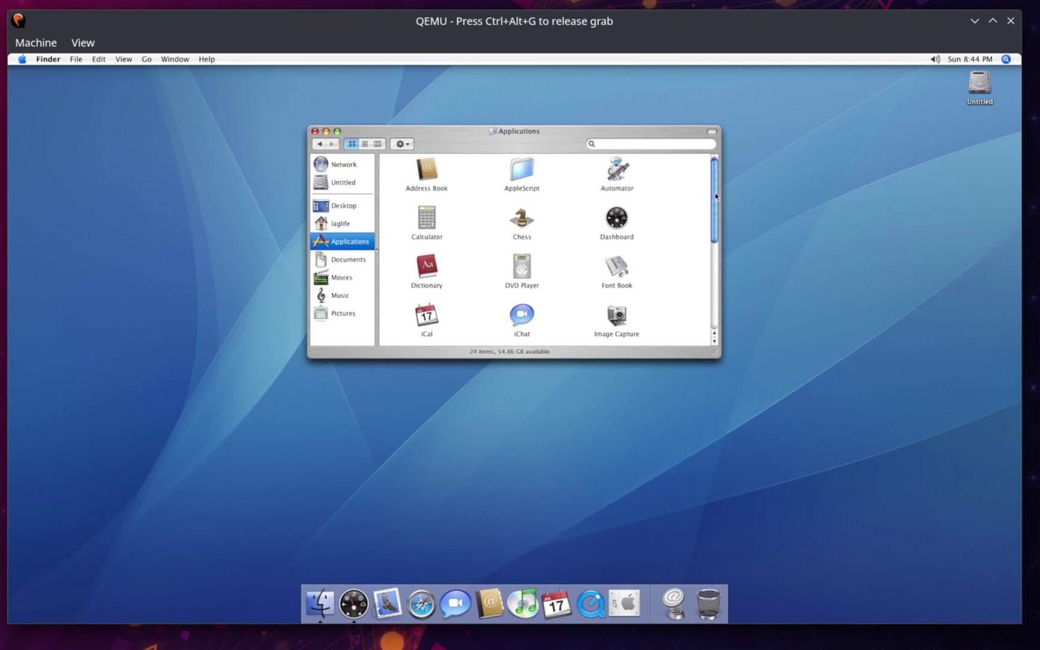
pyautogui.moveTo(716, 196)
pyautogui.mouseDown()
pyautogui.moveTo(722, 307)
pyautogui.moveTo(720, 209)
pyautogui.mouseUp()
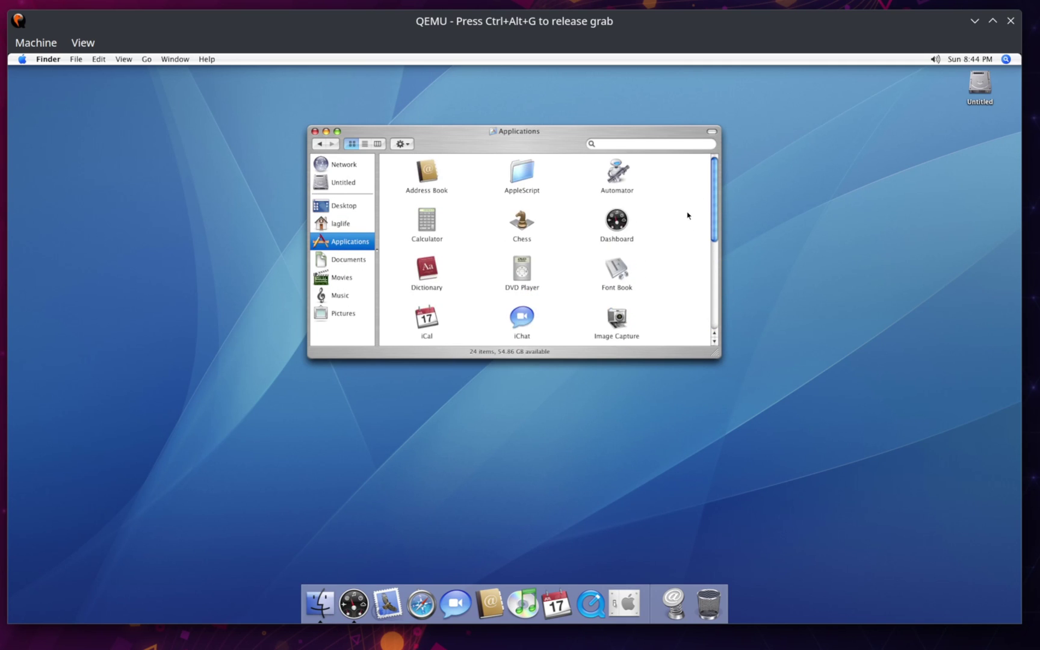
pyautogui.scroll(-2, 716, 192)
pyautogui.doubleClick(429, 270)
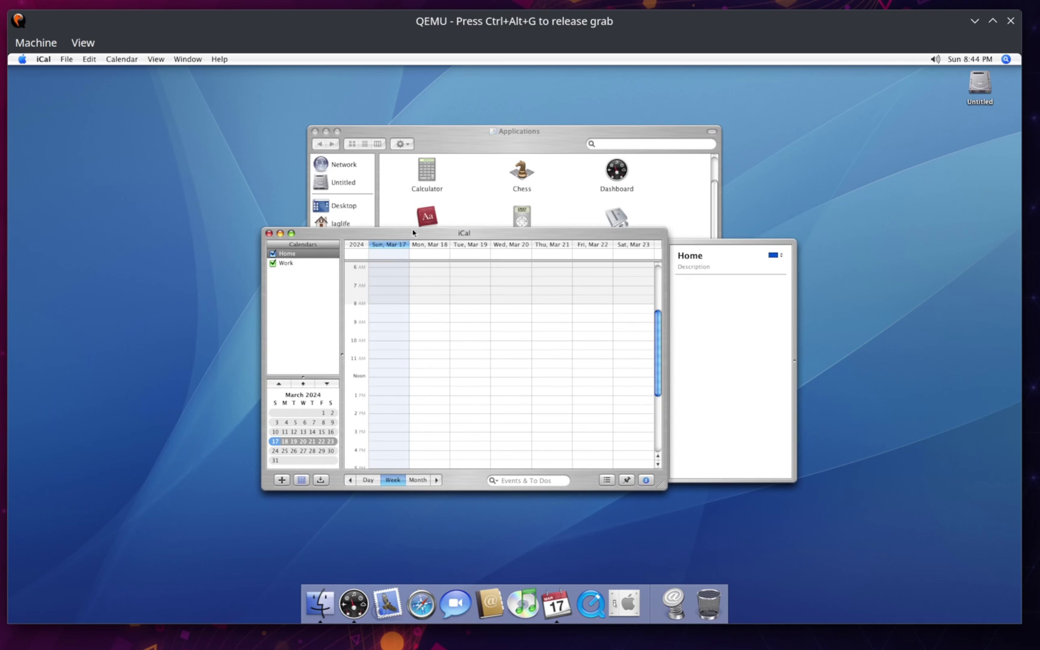
pyautogui.click(270, 233)
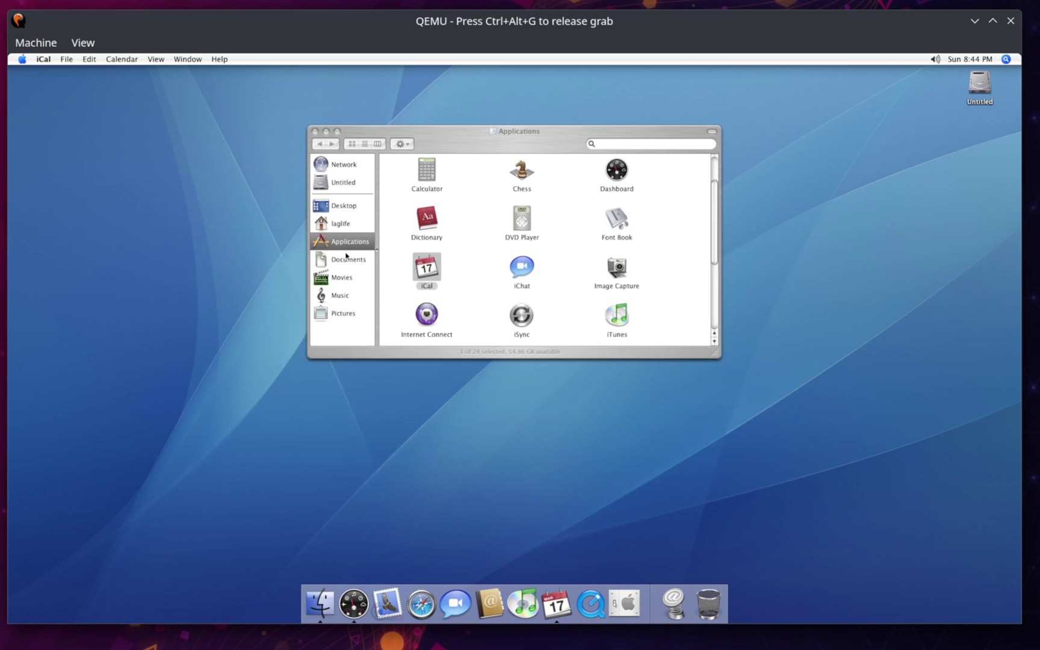
# Step: Launch iTunes from Applications, agree to its license and complete the setup assistant without modifying the Internet settings
pyautogui.click(716, 223)
pyautogui.doubleClick(617, 314)
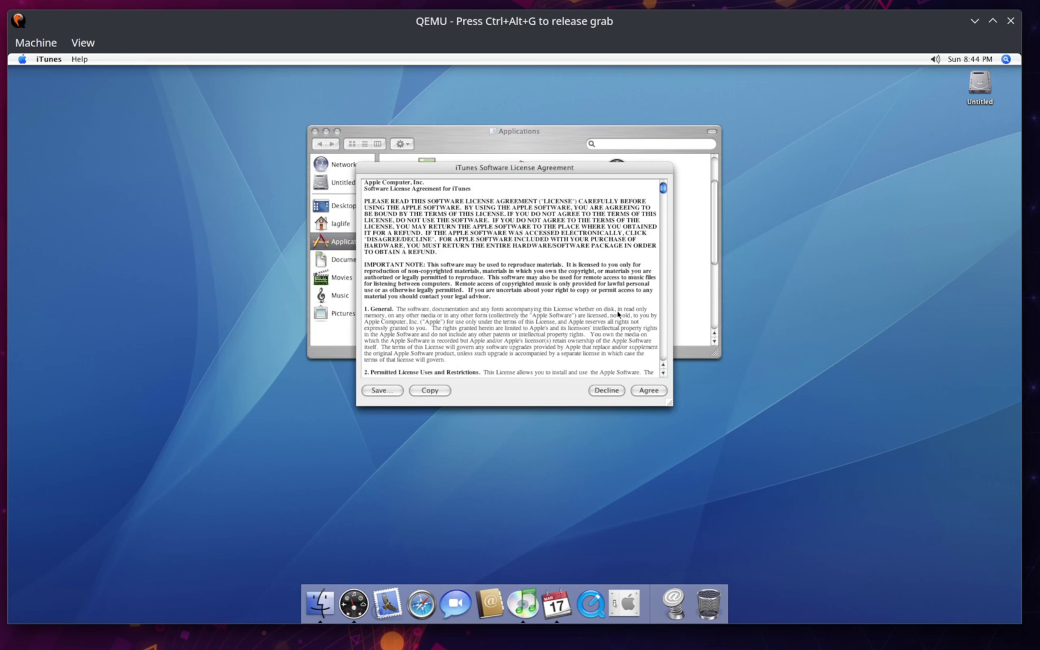
pyautogui.click(649, 393)
pyautogui.click(629, 361)
pyautogui.click(458, 252)
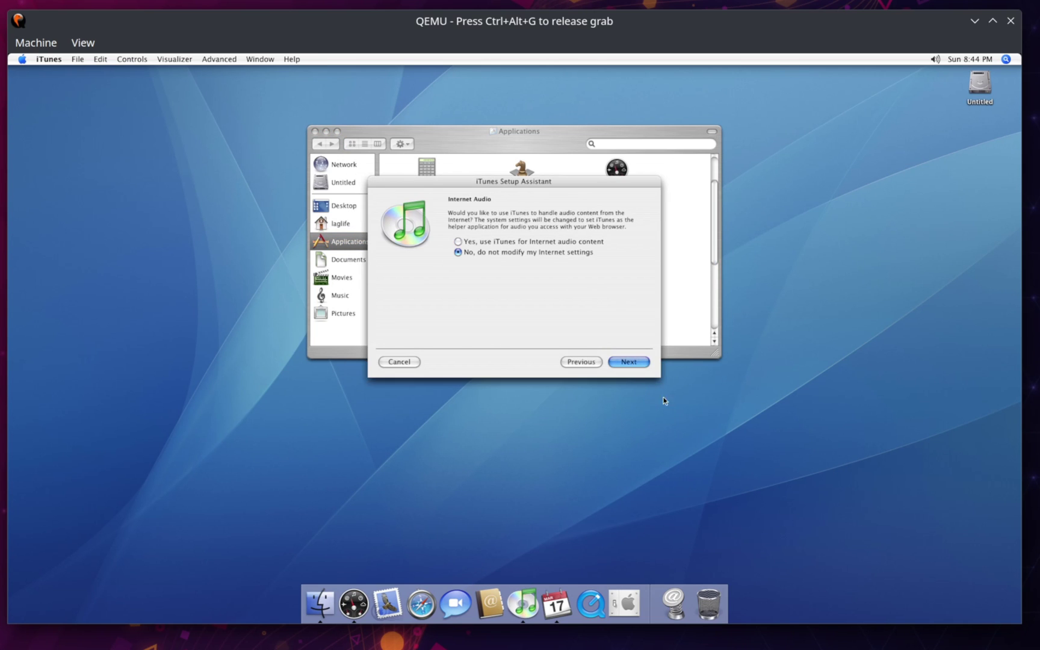
pyautogui.click(629, 362)
pyautogui.click(476, 253)
pyautogui.click(628, 361)
pyautogui.click(549, 267)
pyautogui.click(628, 362)
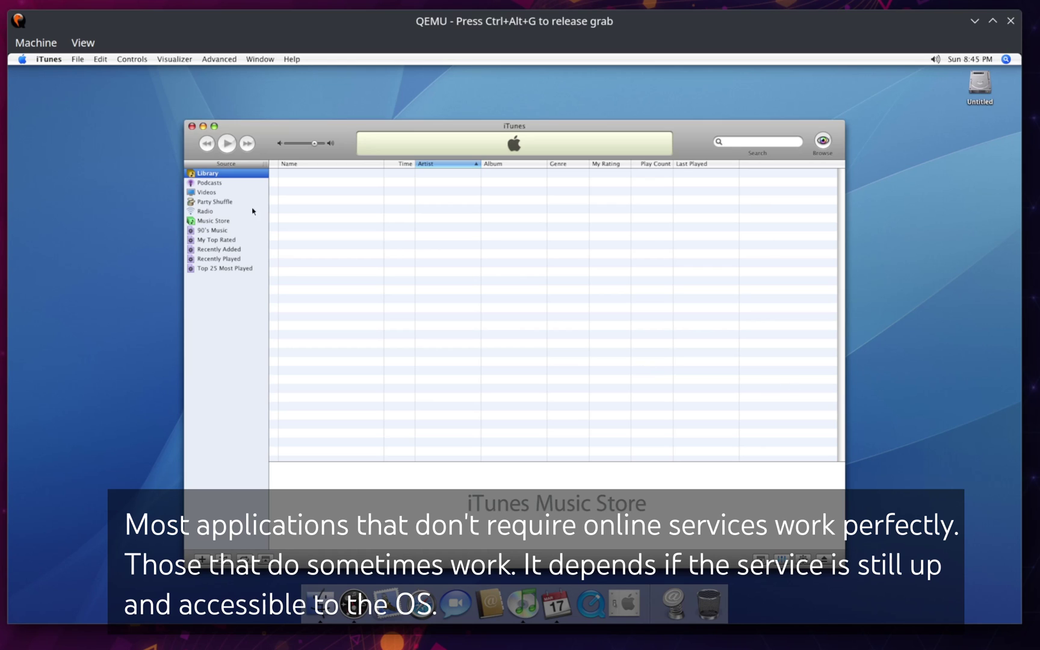
# Step: Open the Music Store in iTunes, and quit iTunes
pyautogui.click(217, 220)
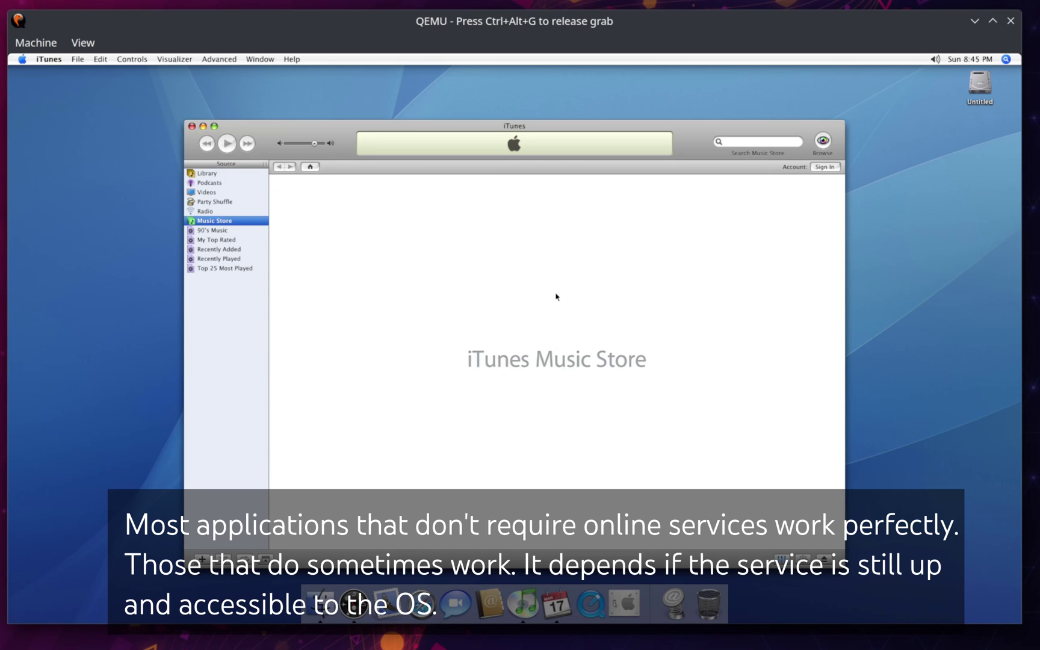
pyautogui.click(557, 296)
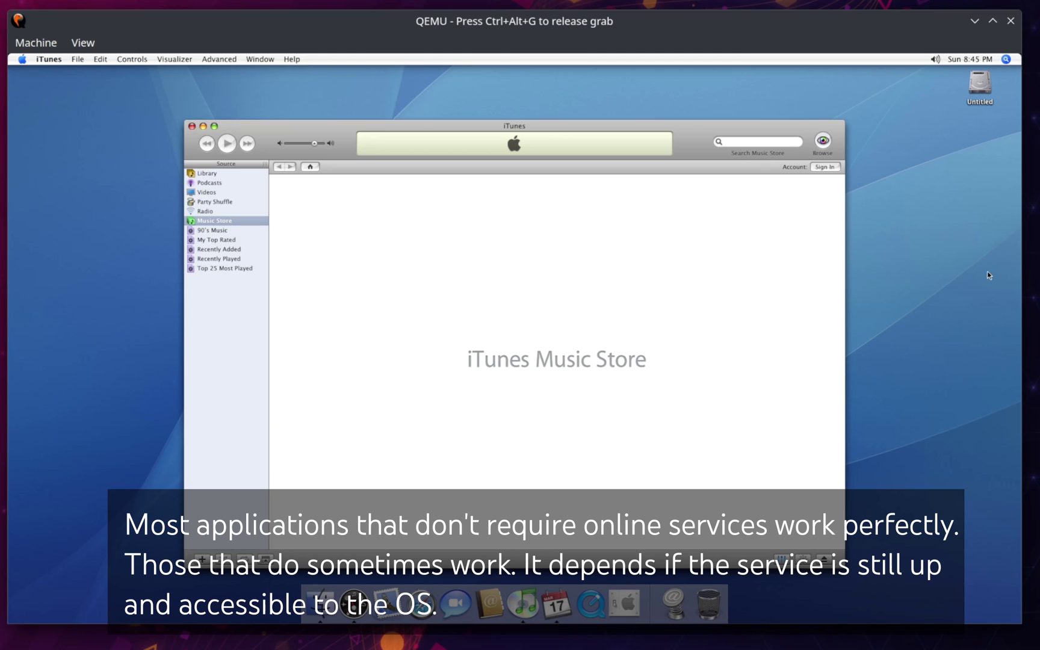
pyautogui.click(49, 59)
pyautogui.click(78, 165)
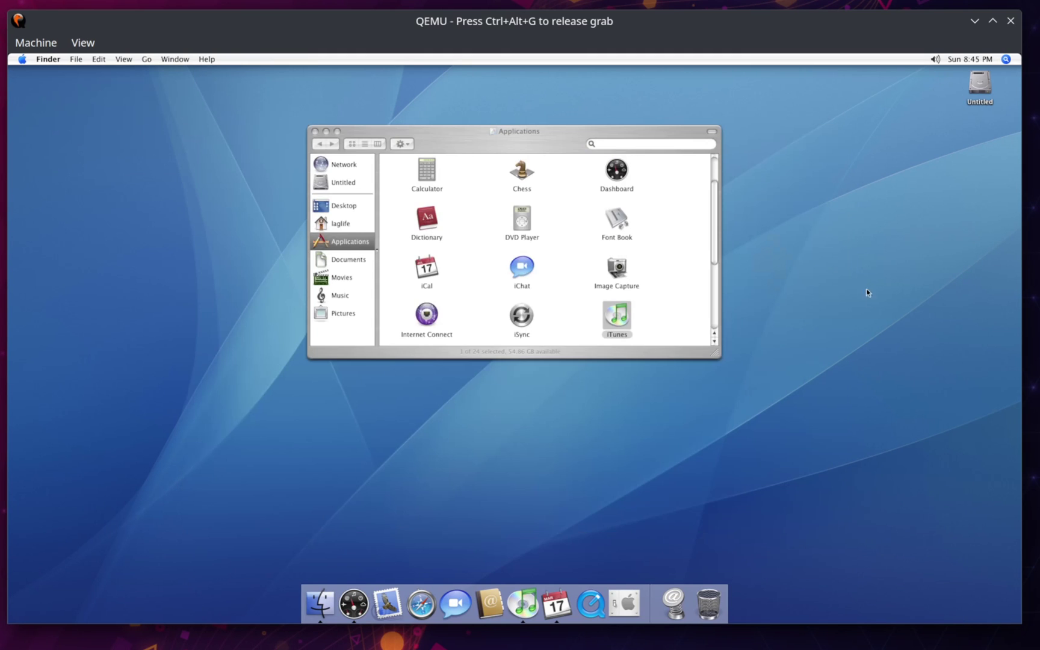
# Step: Launch QuickTime Player from the Applications folder, dismiss its network alert and view its file commands
pyautogui.moveTo(716, 209); pyautogui.dragTo(716, 263)
pyautogui.doubleClick(617, 241)
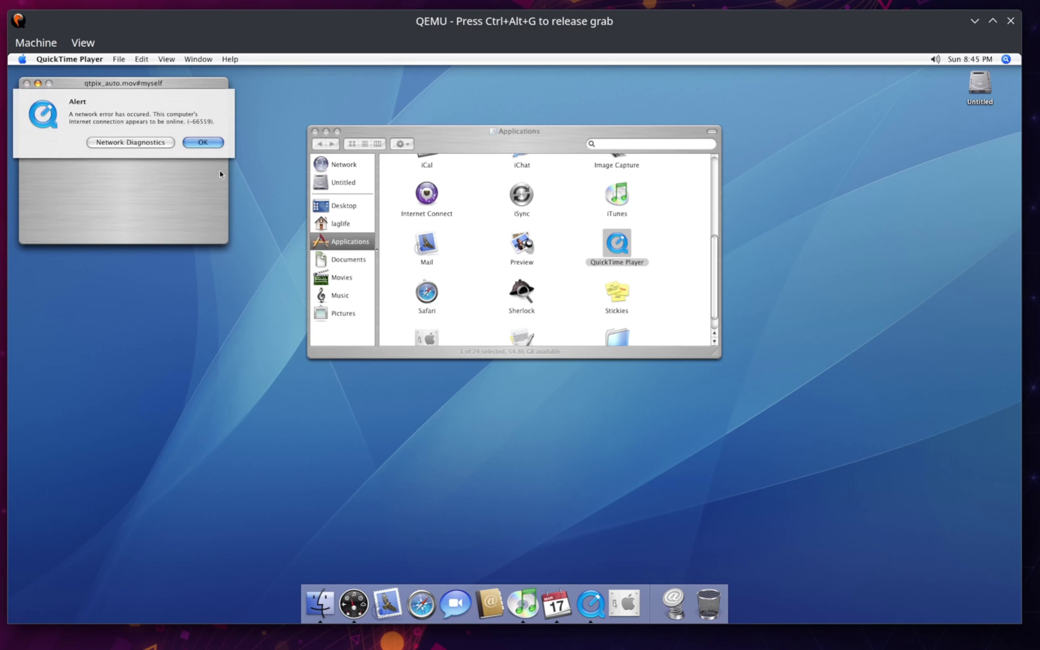
pyautogui.click(201, 143)
pyautogui.click(118, 59)
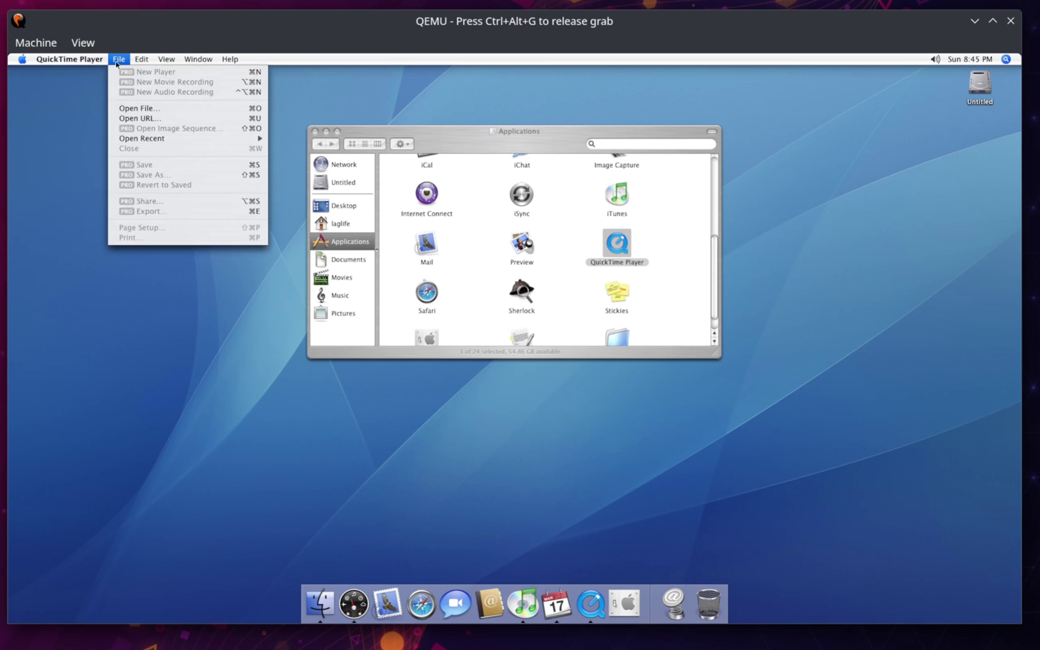
pyautogui.click(84, 208)
# Step: Close the Applications window and dismiss the iTunes Music Store connection alert
pyautogui.click(314, 131)
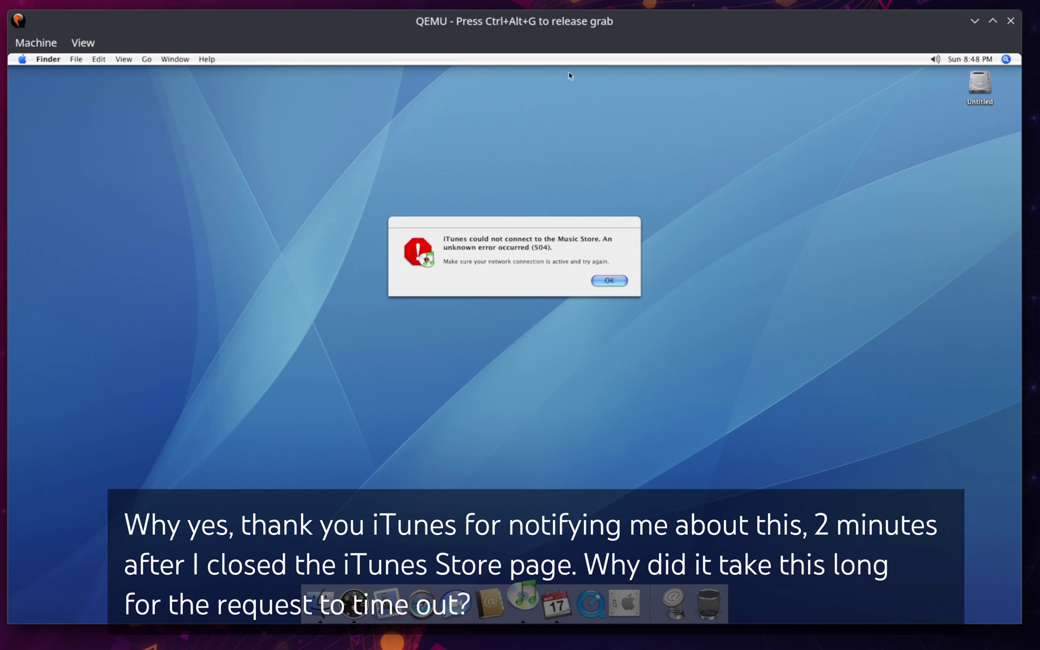
pyautogui.click(614, 281)
pyautogui.click(614, 282)
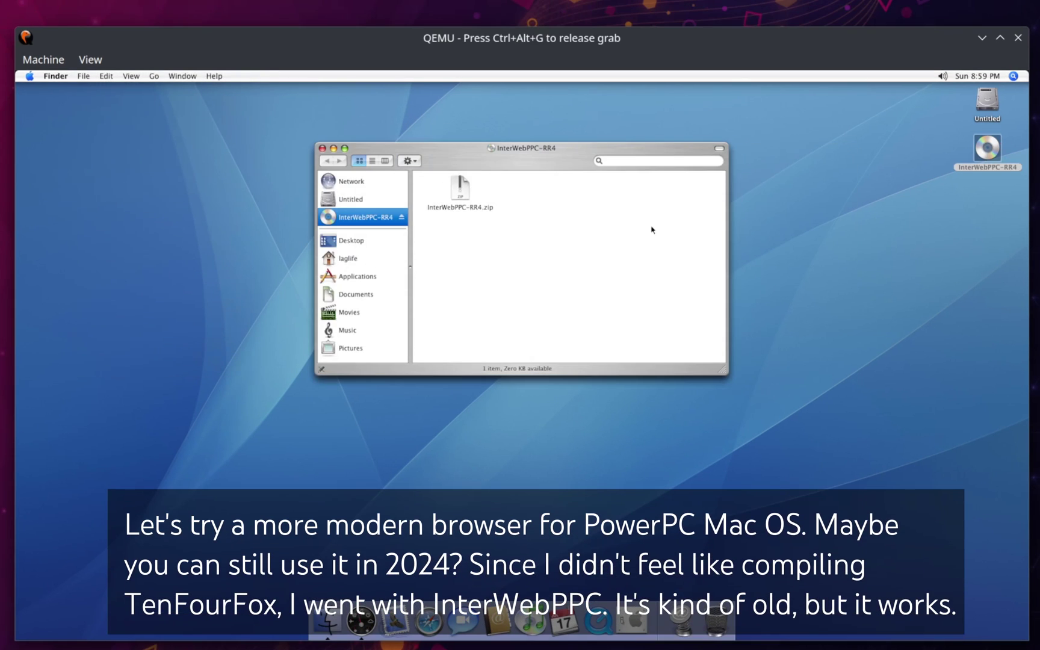
# Step: Unarchive InterWebPPC-RR4.zip from the InterWebPPC-RR4 disc and launch InterWebPPC from the Applications folder
pyautogui.press('Tab')
pyautogui.press('super+o')
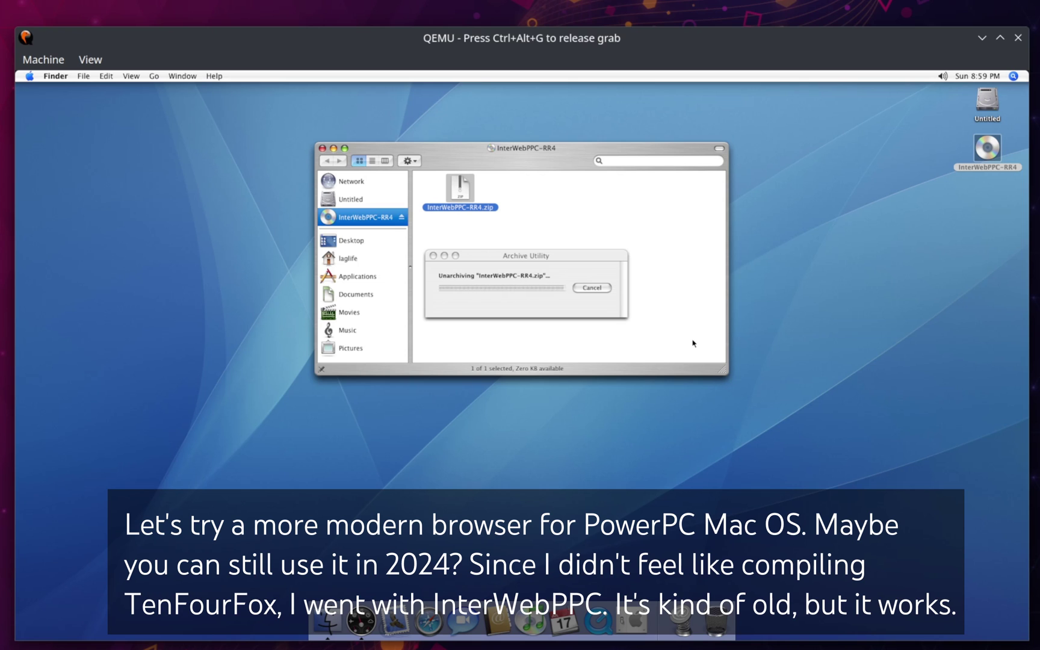
pyautogui.press('shift+super+a')
pyautogui.scroll(-3, 895, 381)
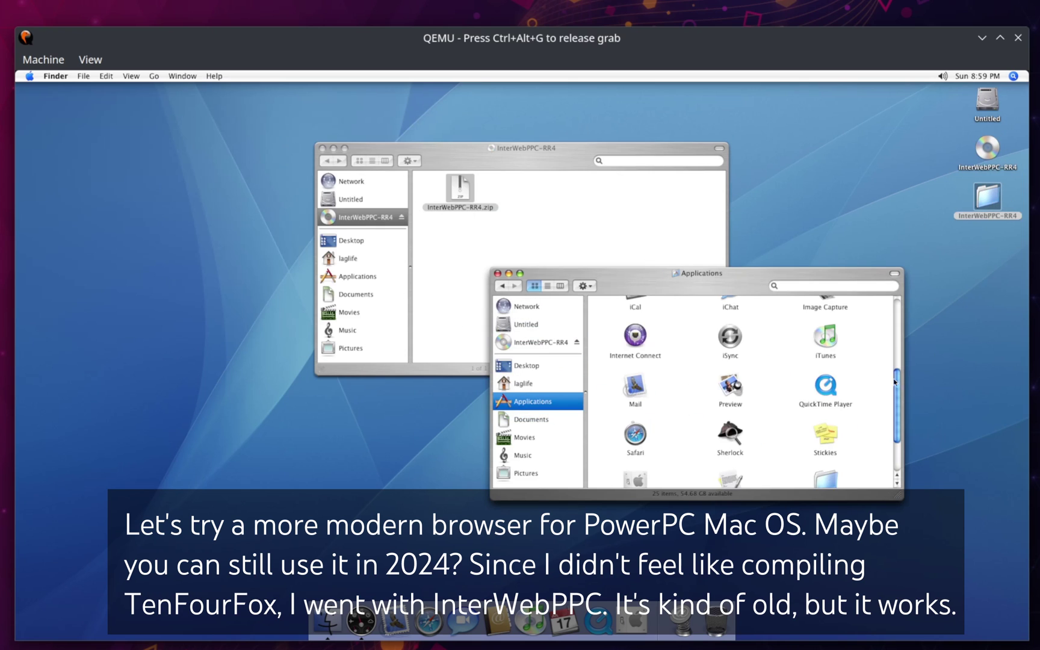
pyautogui.scroll(-2, 895, 381)
pyautogui.doubleClick(636, 469)
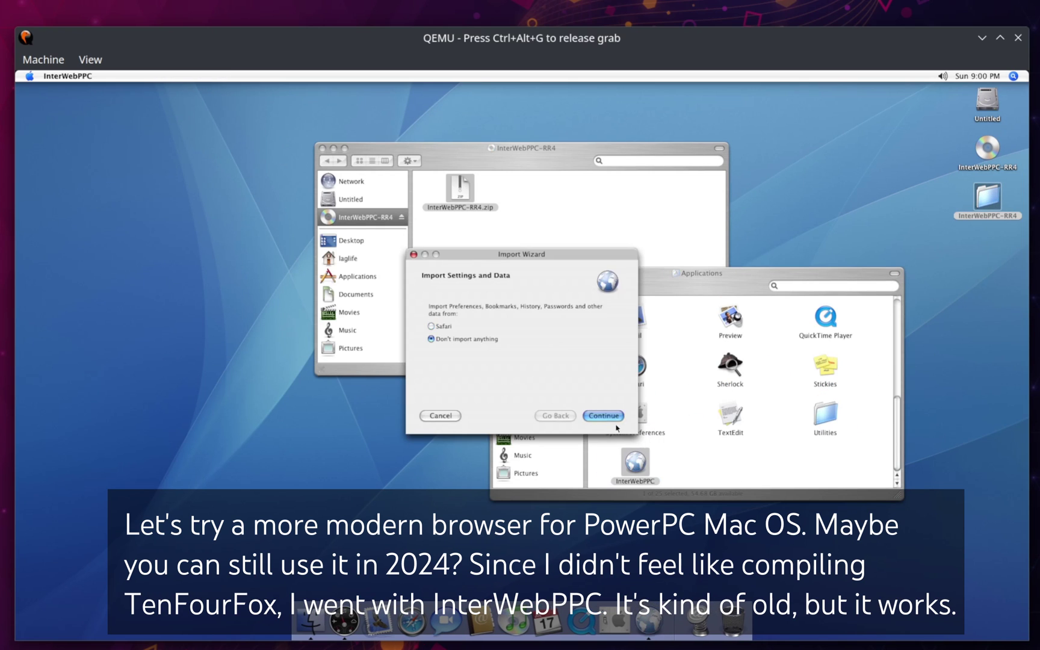
# Step: Complete InterWebPPC's first-run prompts without importing anything, and open the browser's help options
pyautogui.press('Return')
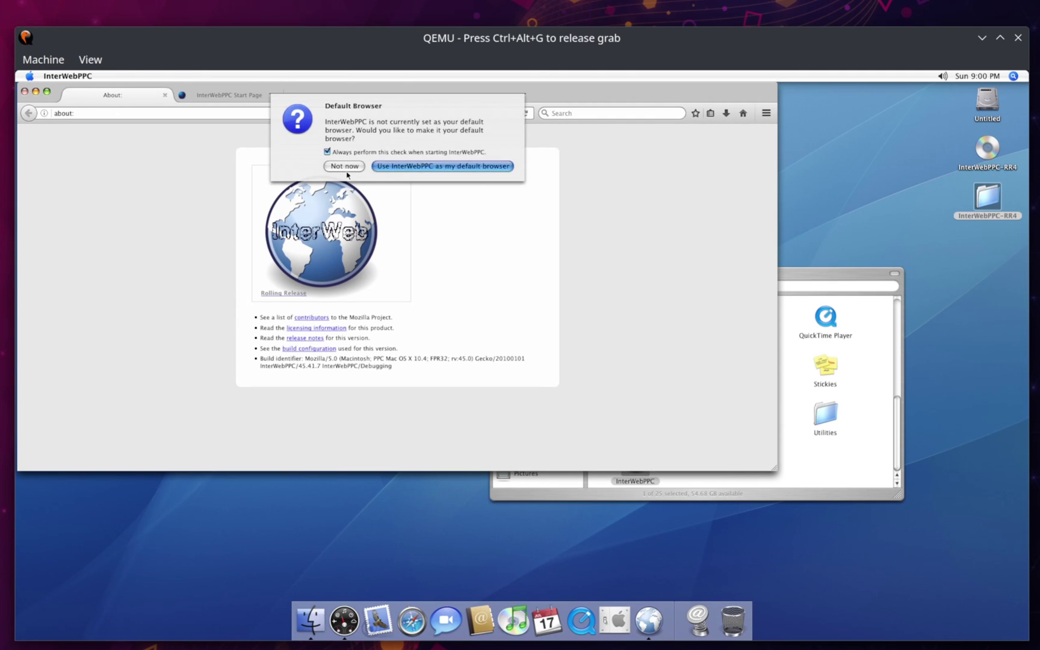
pyautogui.press('Return')
pyautogui.click(817, 150)
pyautogui.click(766, 346)
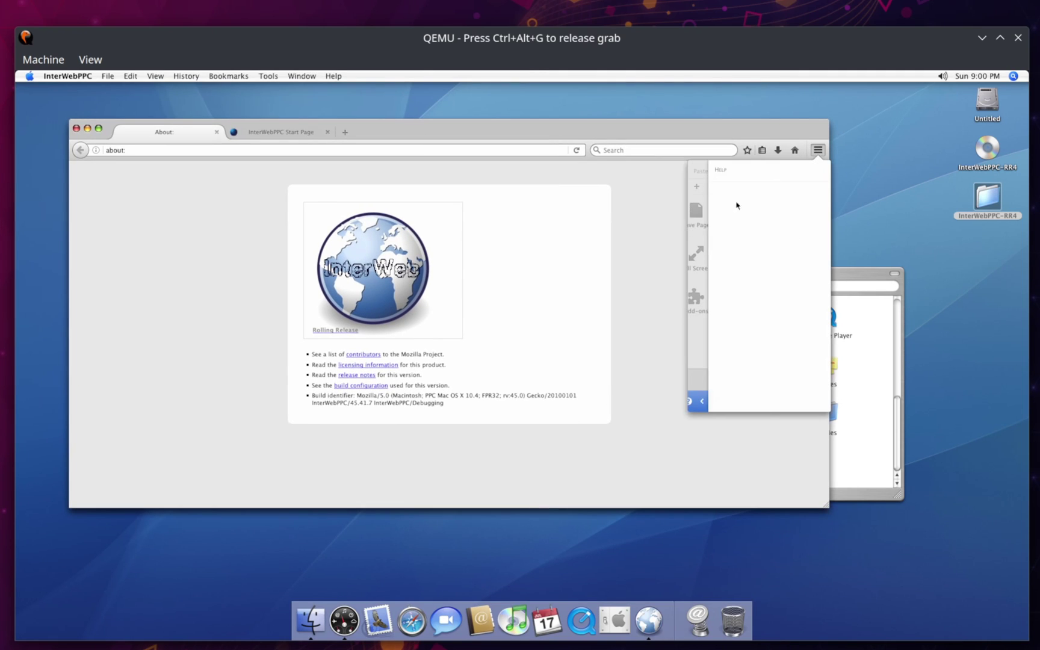
pyautogui.click(322, 148)
pyautogui.write('www.google.com')
pyautogui.press('Return')
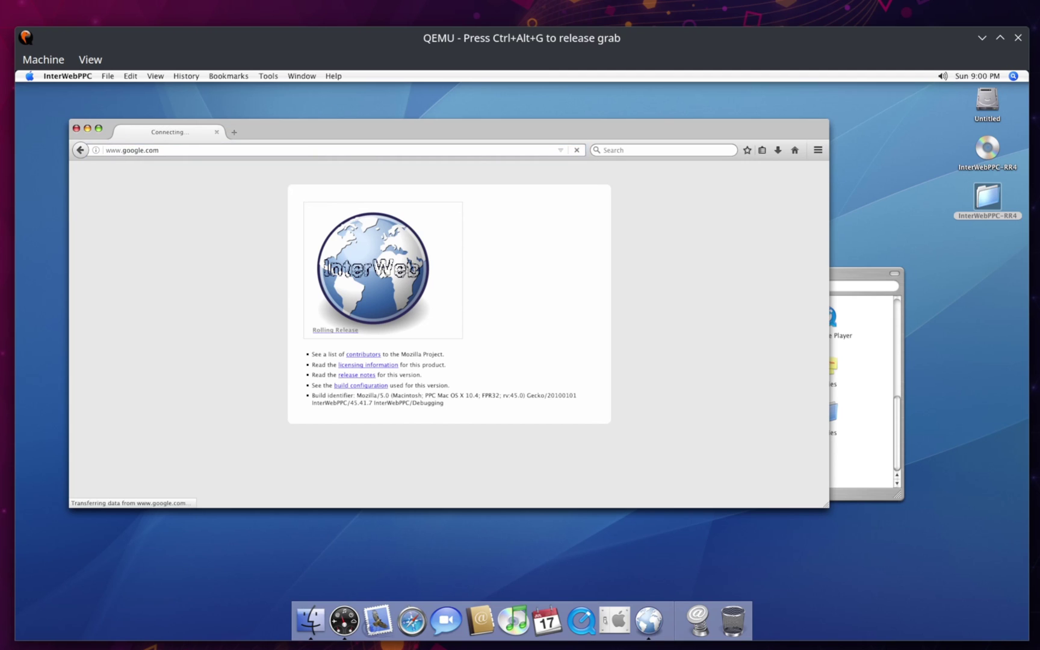
# Step: Look through InterWebPPC's tools and application commands, including the available Services, closing the preferences tab opened meanwhile
pyautogui.click(301, 76)
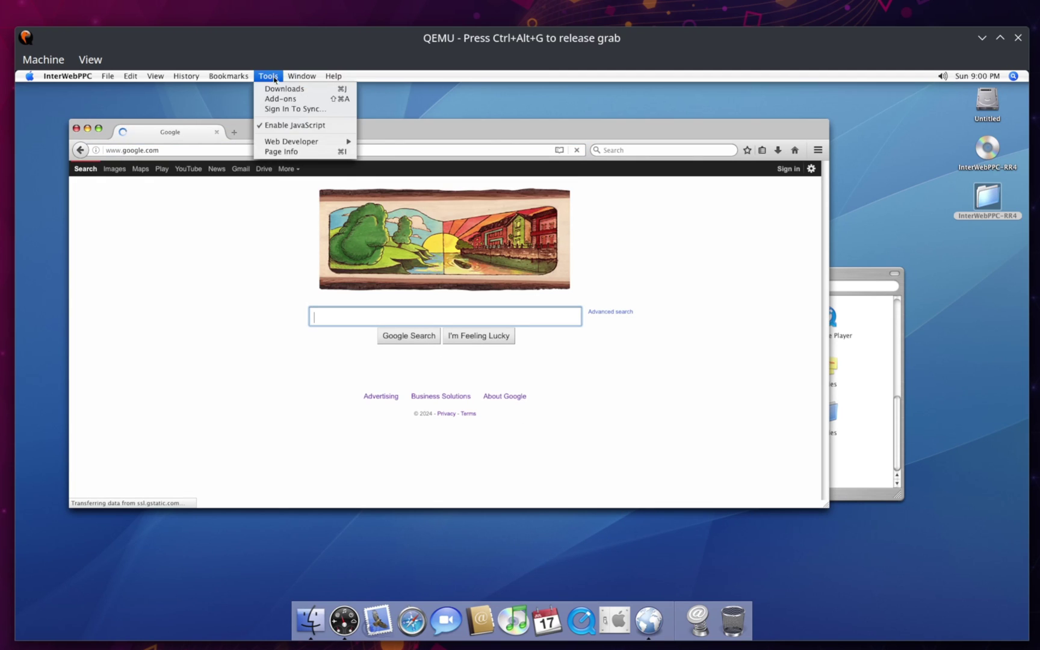
pyautogui.click(70, 106)
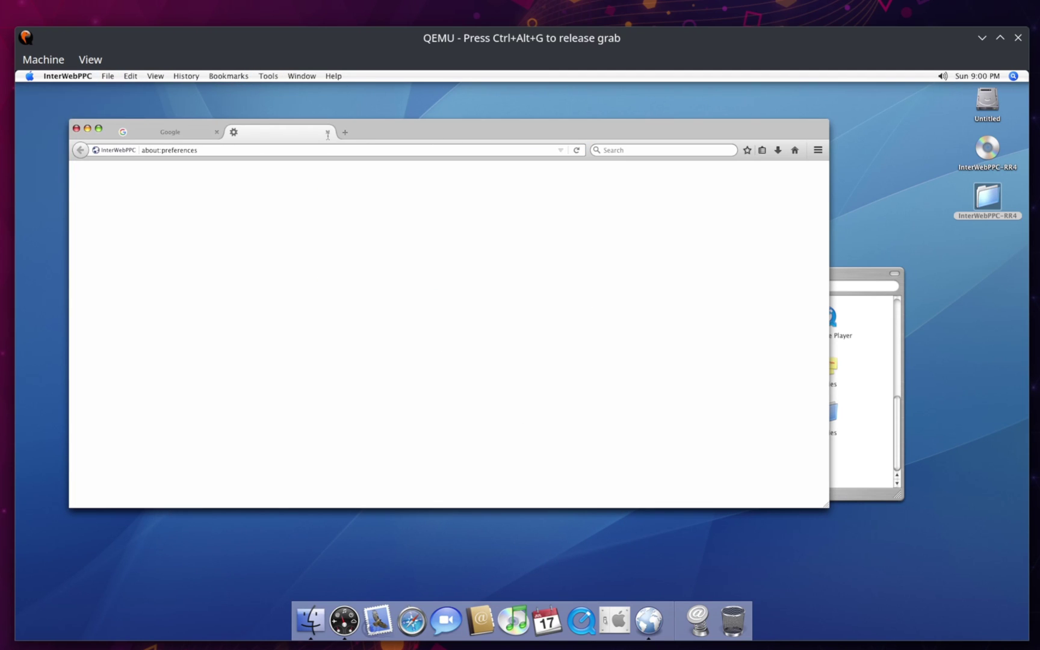
pyautogui.click(328, 133)
pyautogui.click(268, 76)
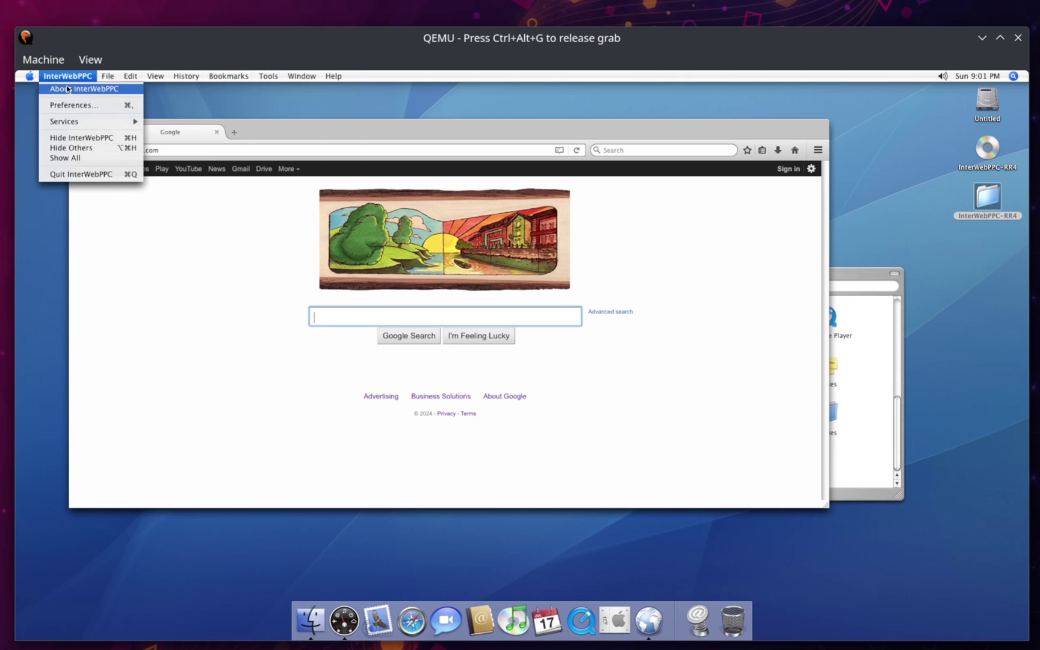
pyautogui.moveTo(132, 121)
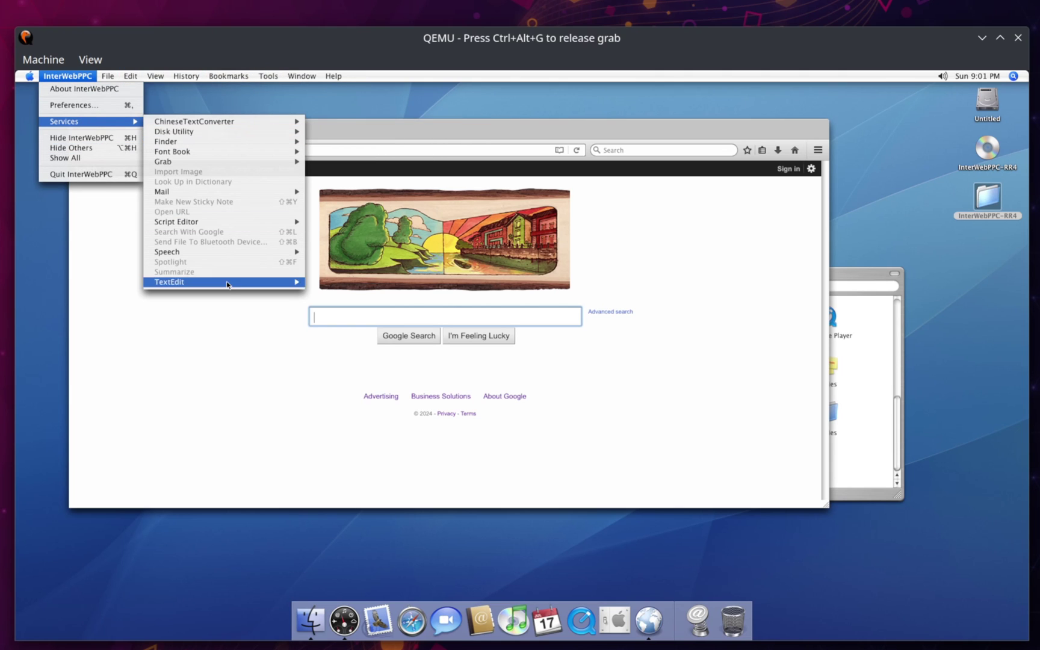
# Step: Open the InterWebPPC section of the preferences, check the user agent options and close the preferences tab
pyautogui.click(70, 104)
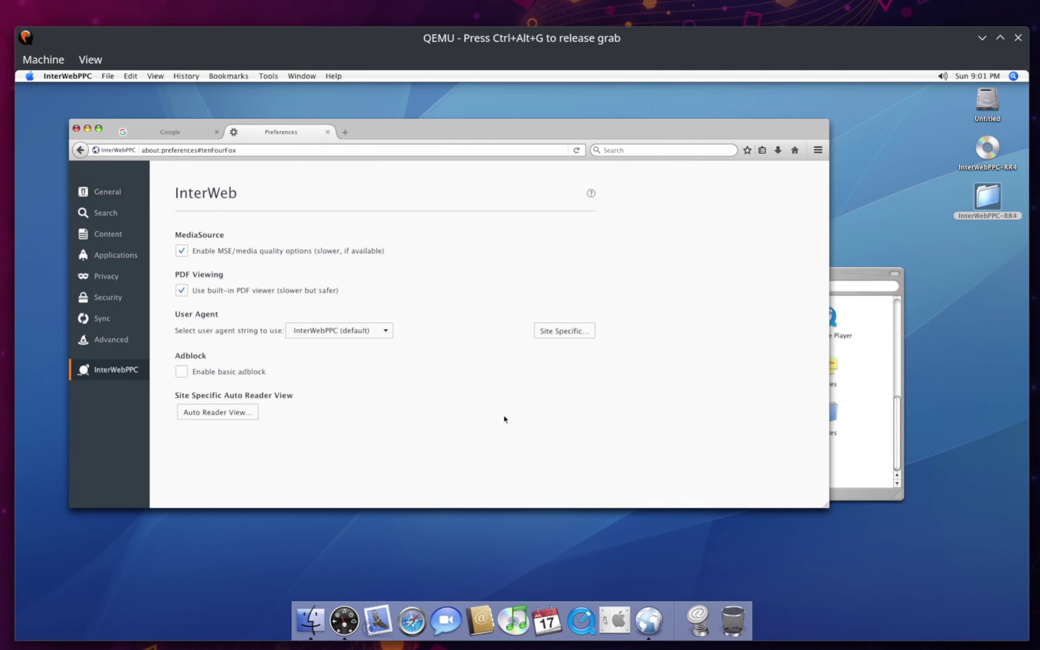
pyautogui.click(358, 331)
pyautogui.click(358, 359)
pyautogui.click(327, 133)
# Step: Reach the Firefox Add-ons site by searching for "mozilla add ons", and search that site for "ublock origin"
pyautogui.write('mozilla add ons')
pyautogui.press('Return')
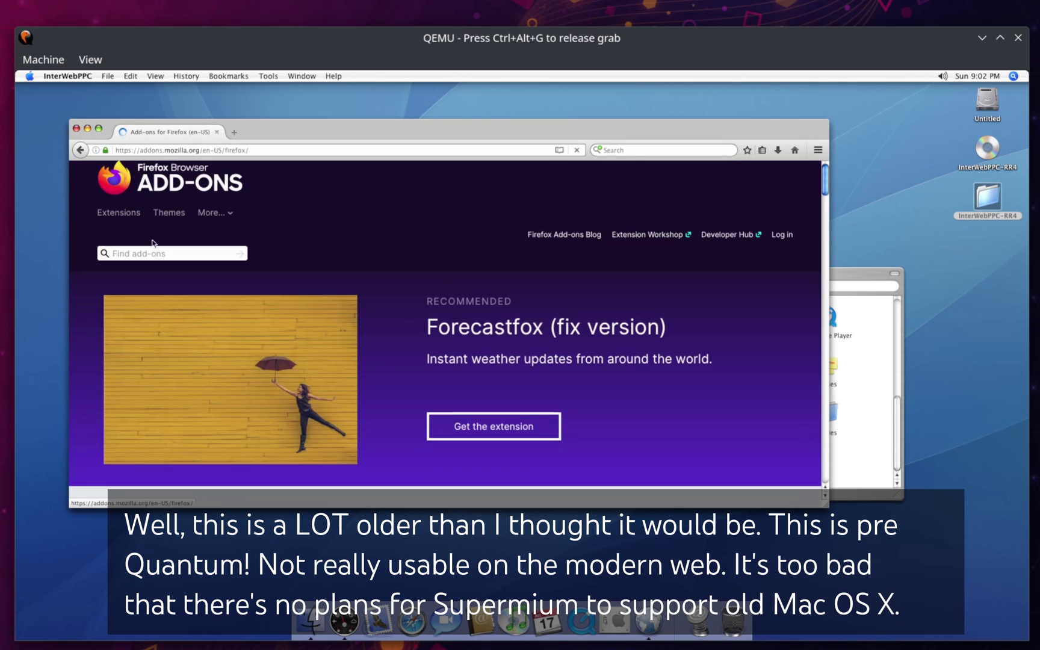
pyautogui.click(155, 253)
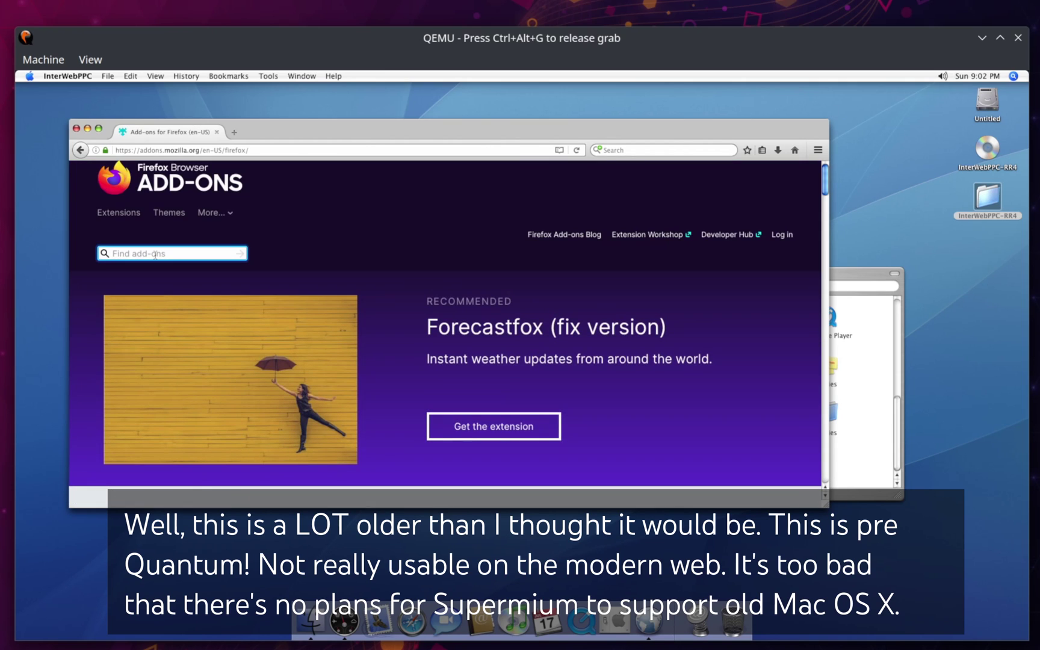
pyautogui.write('ublock origin')
pyautogui.press('Return')
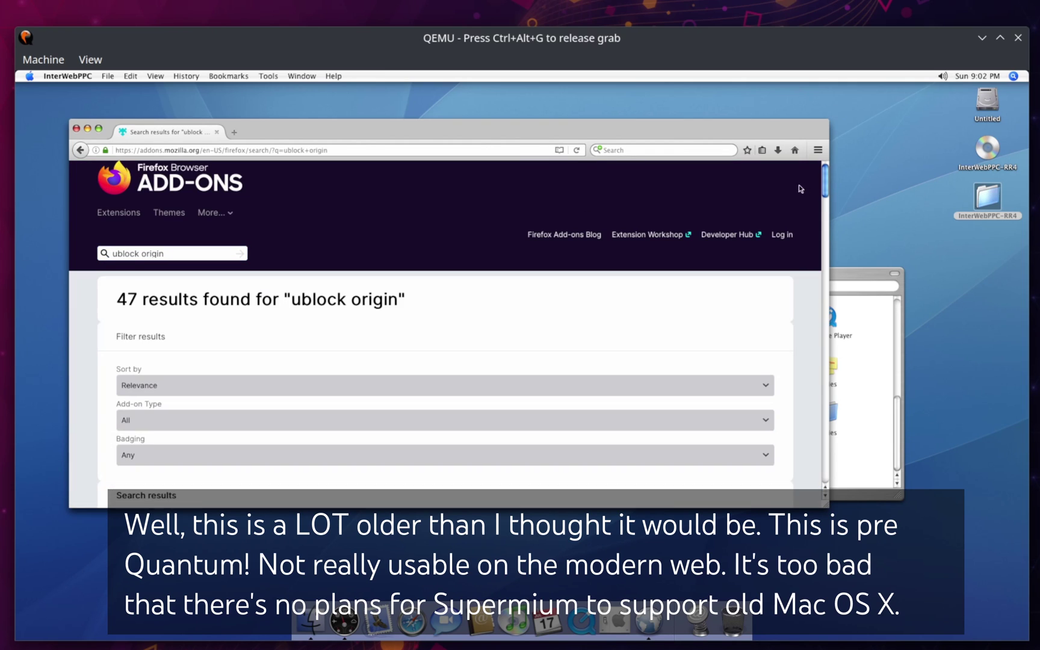
# Step: Open the uBlock Origin add-on page, try to add the extension to the browser and dismiss the notice
pyautogui.scroll(-5, 801, 186)
pyautogui.click(186, 386)
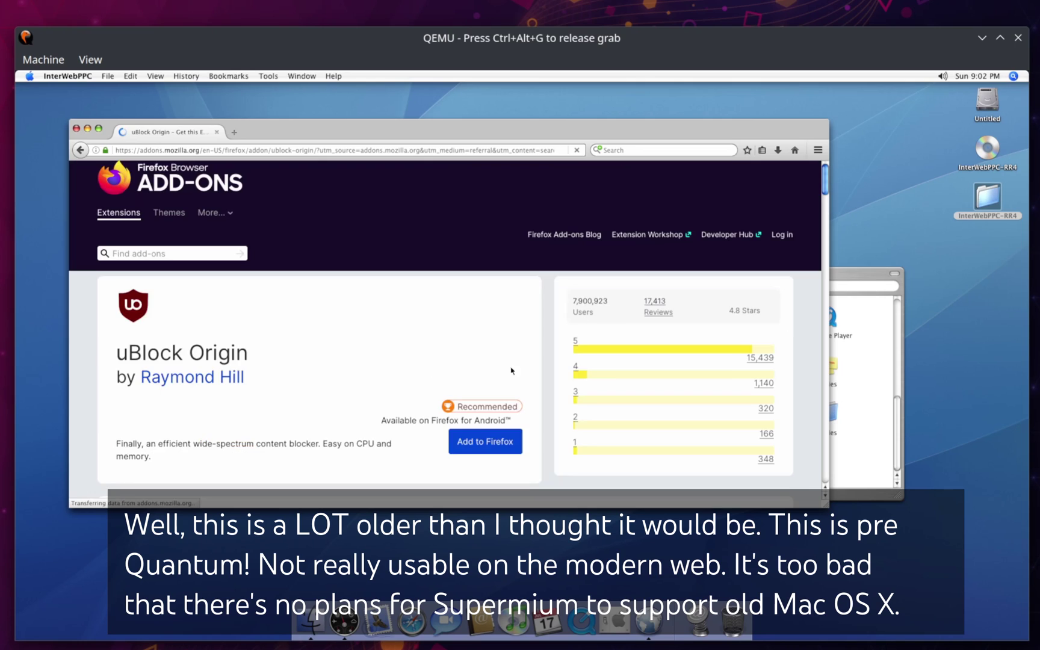
pyautogui.click(486, 441)
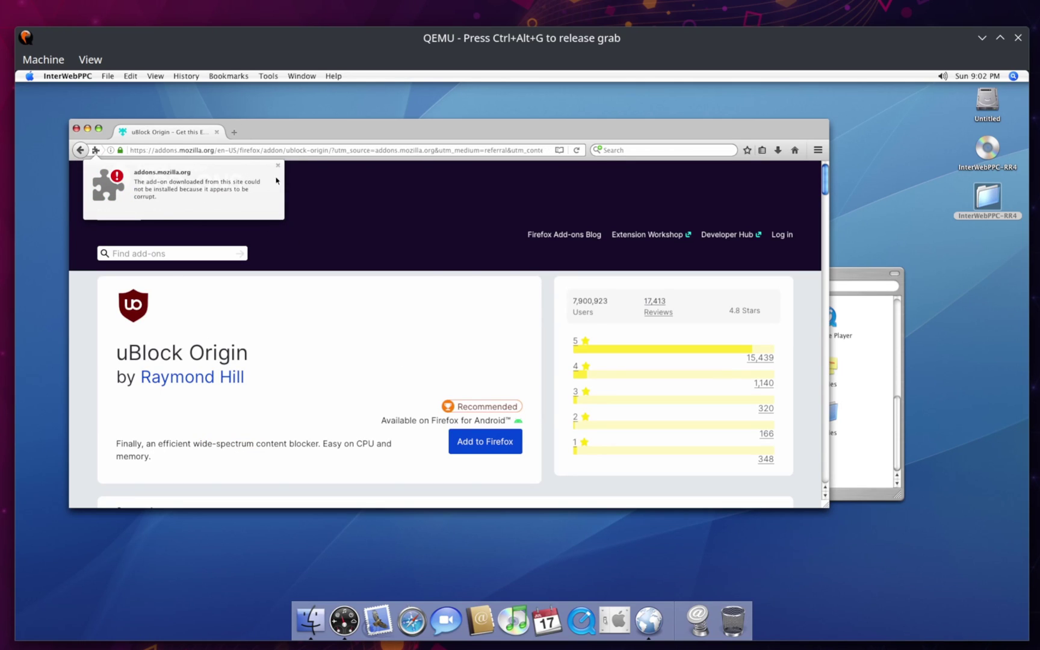
pyautogui.click(277, 165)
# Step: Search the web for "classic mozilla add ons" in a new tab and open the JustOff/ca-archive result
pyautogui.click(234, 131)
pyautogui.write('classic mozilla ad')
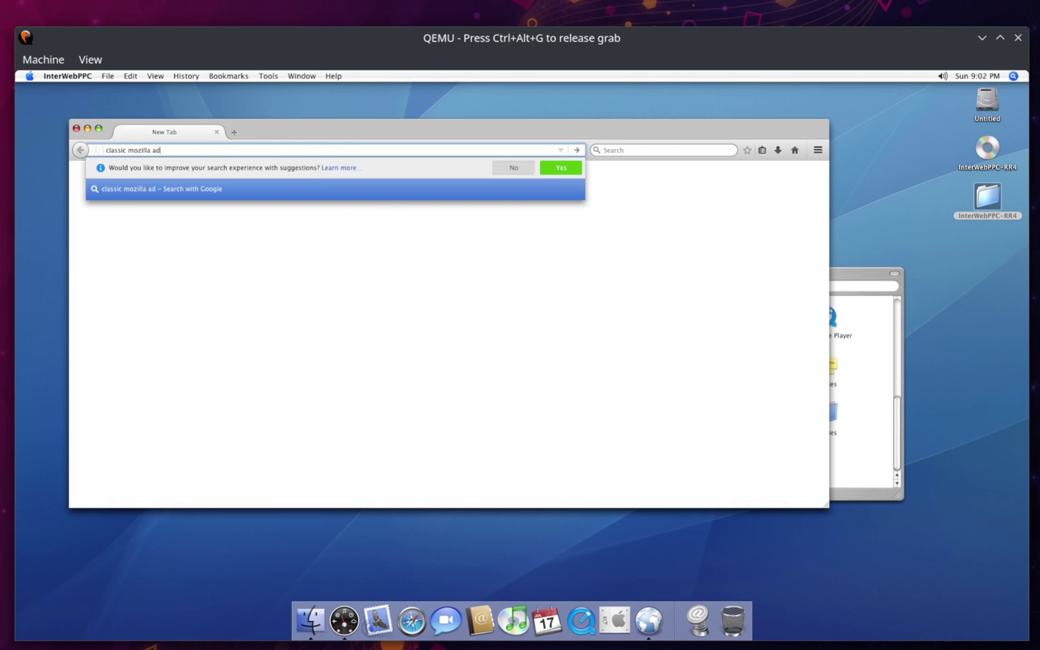
pyautogui.write('d ons')
pyautogui.press('Return')
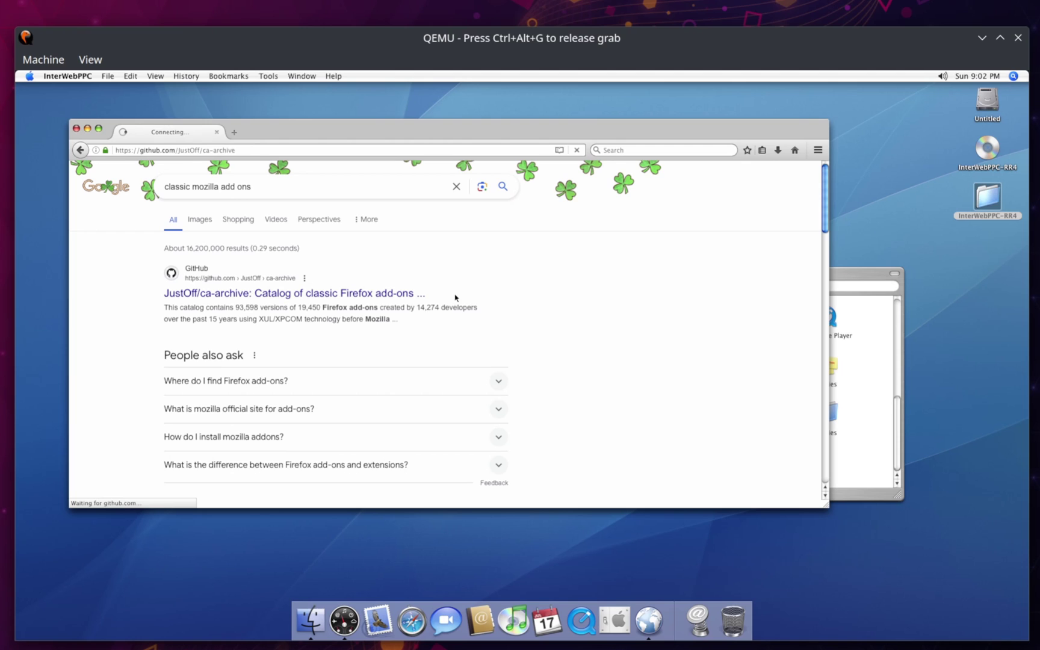
# Step: Open the 2.0.3 release page of the ca-archive repository
pyautogui.scroll(-15, 820, 327)
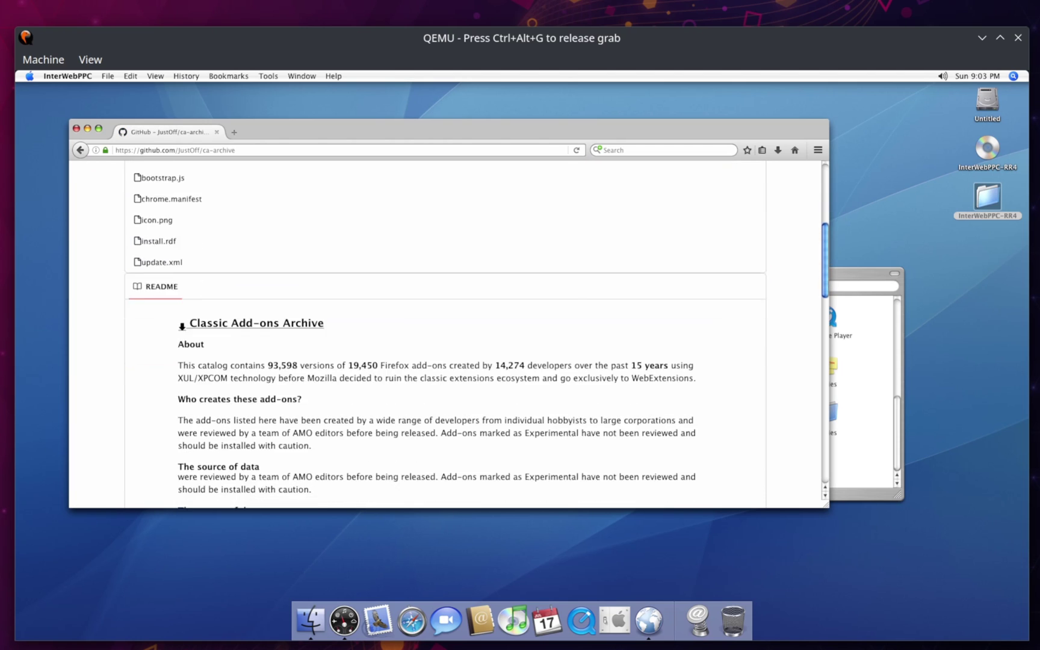
pyautogui.scroll(-5, 141, 432)
pyautogui.click(142, 432)
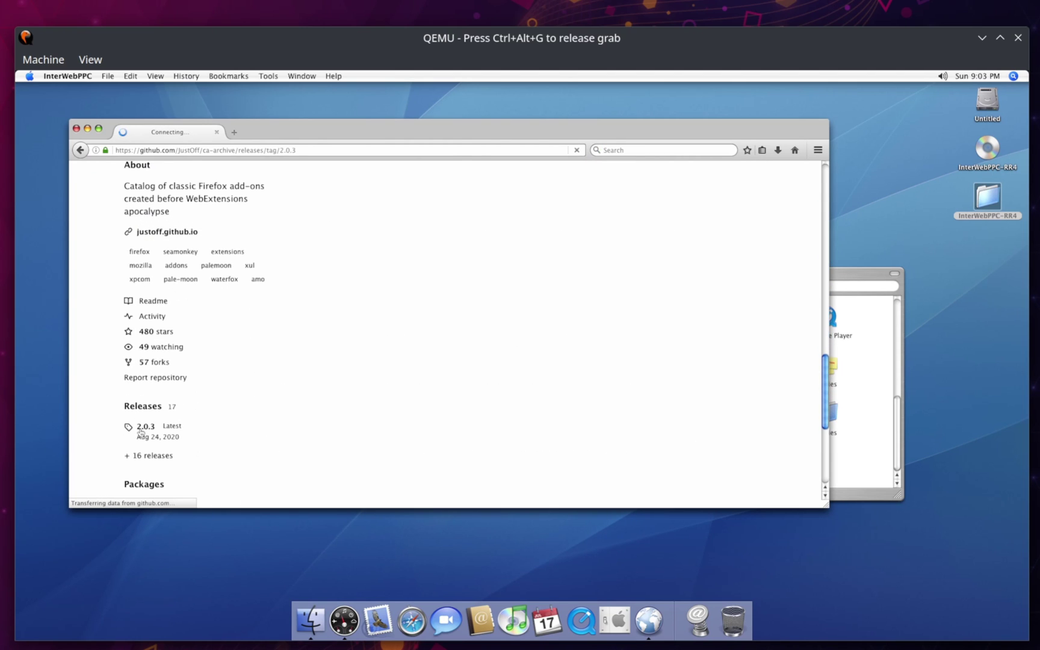
# Step: Replace tag with expanded_assets in the release URL and allow GitHub to install ca-archive-2.0.3.xpi
pyautogui.doubleClick(277, 150)
pyautogui.write('e')
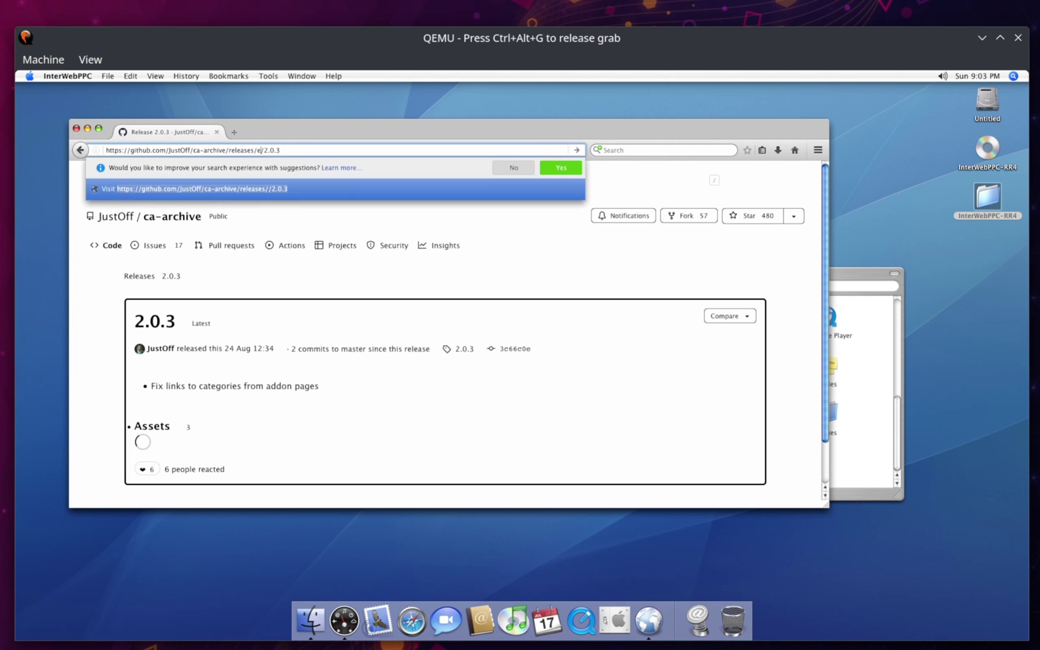
pyautogui.write('xpanded_assets')
pyautogui.press('Return')
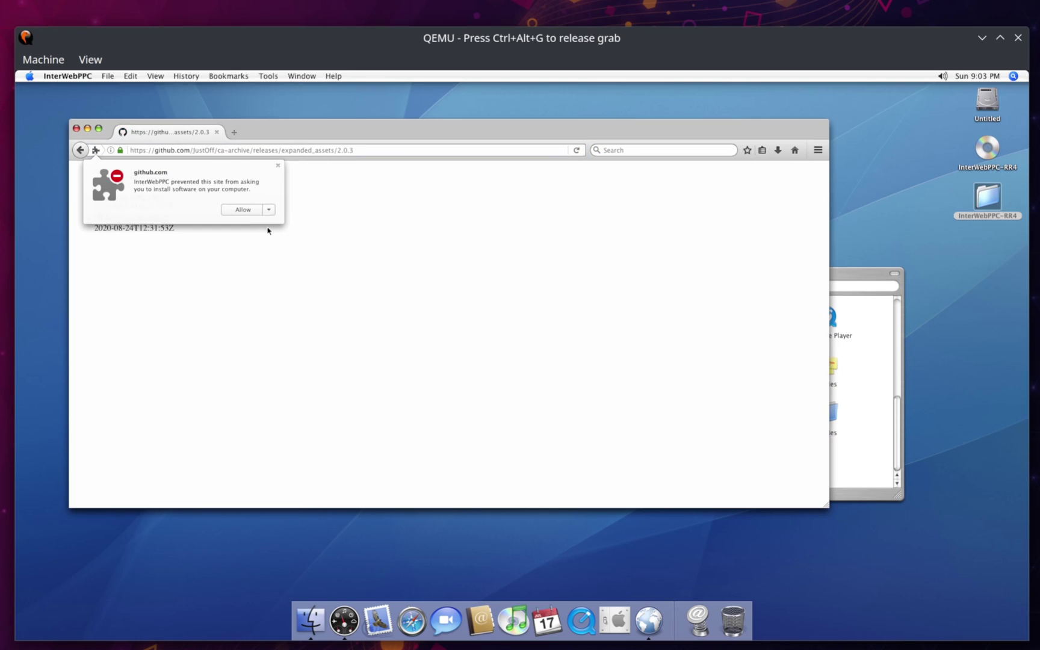
pyautogui.click(258, 214)
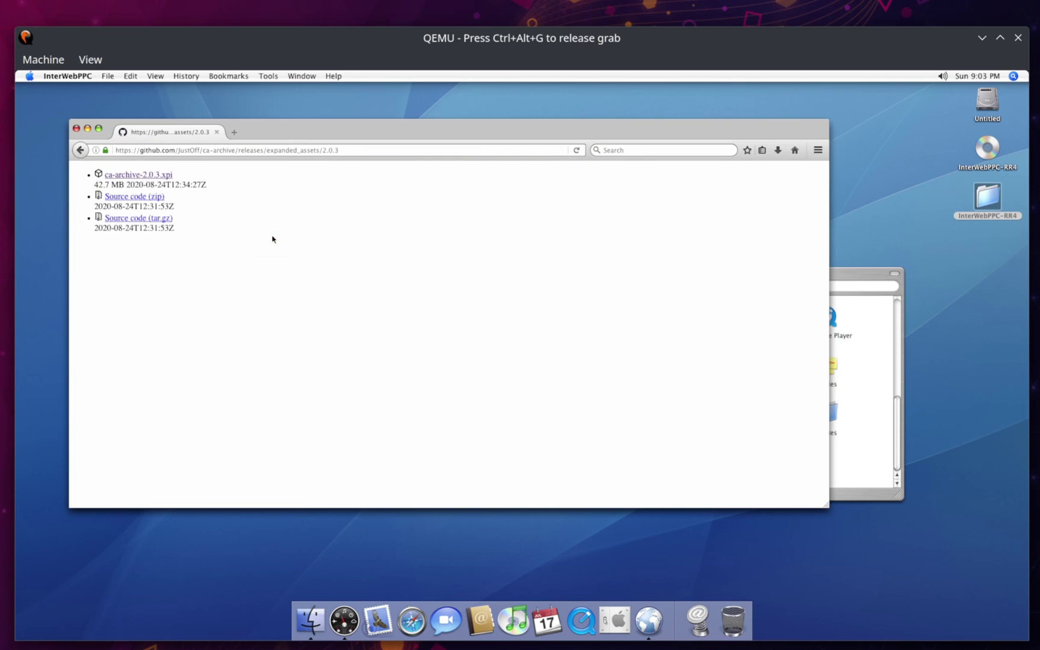
# Step: Open the Add-ons Manager and the newly installed Classic Add-ons Archive catalog
pyautogui.click(818, 150)
pyautogui.click(799, 304)
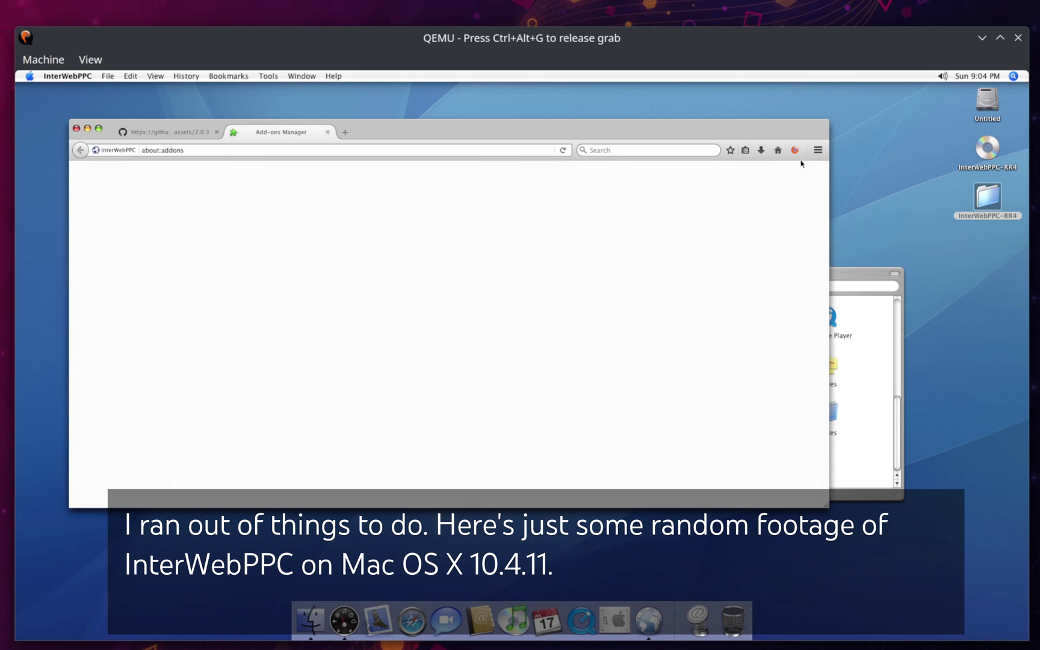
pyautogui.click(795, 150)
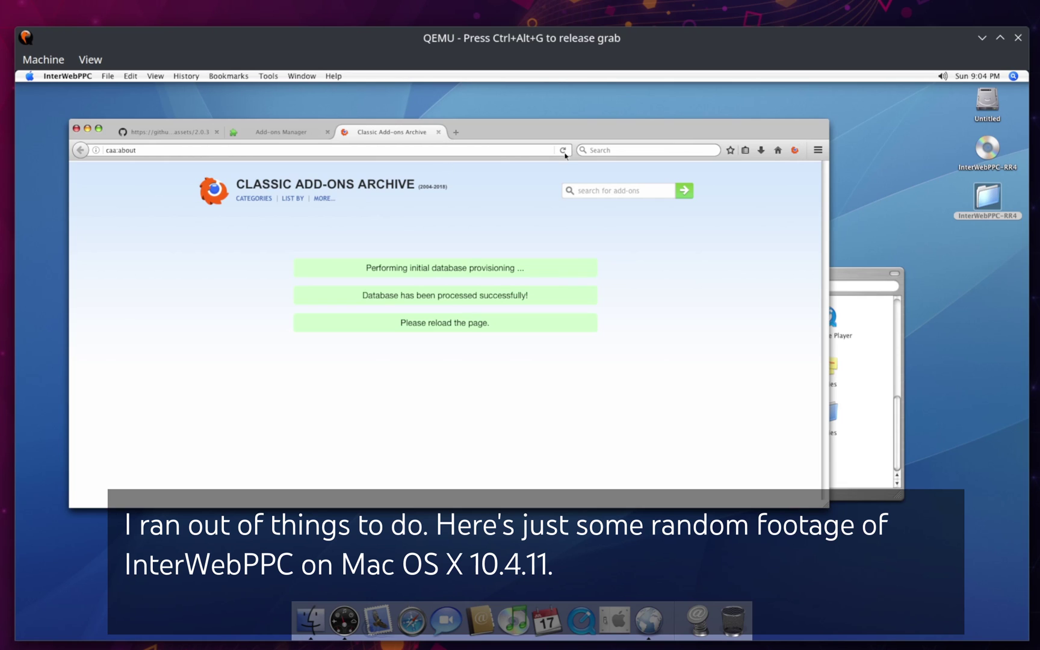
# Step: Search the Classic Add-ons Archive for "ublock" and save uBlock Origin's ublock_origin-1.13.10-an+fx.xpi file
pyautogui.click(601, 190)
pyautogui.write('ublock')
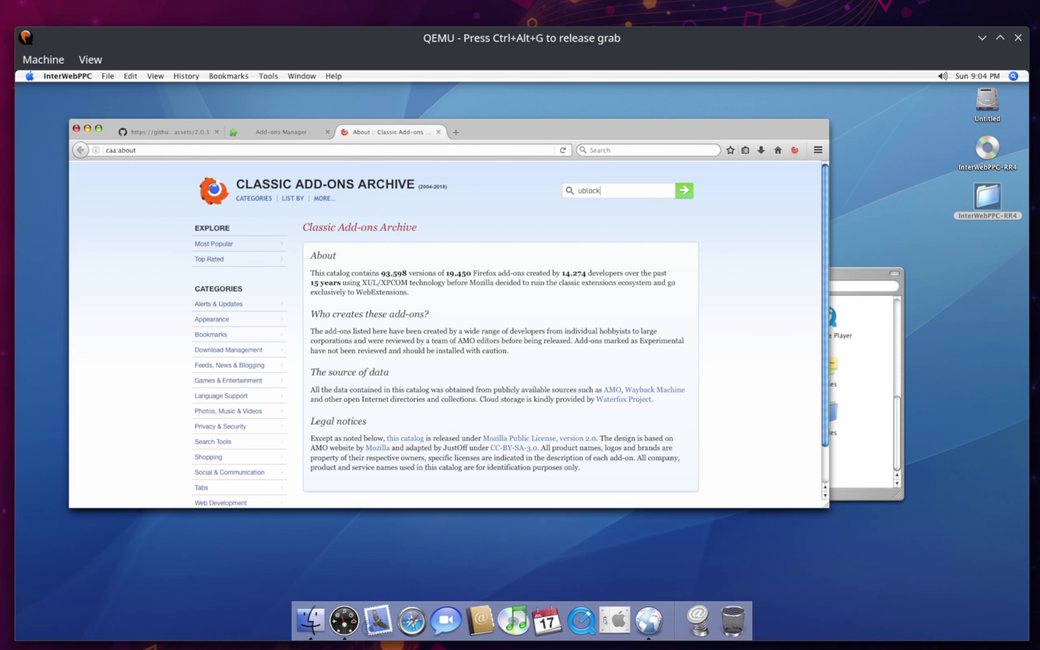
pyautogui.press('Return')
pyautogui.click(363, 283)
pyautogui.click(292, 292)
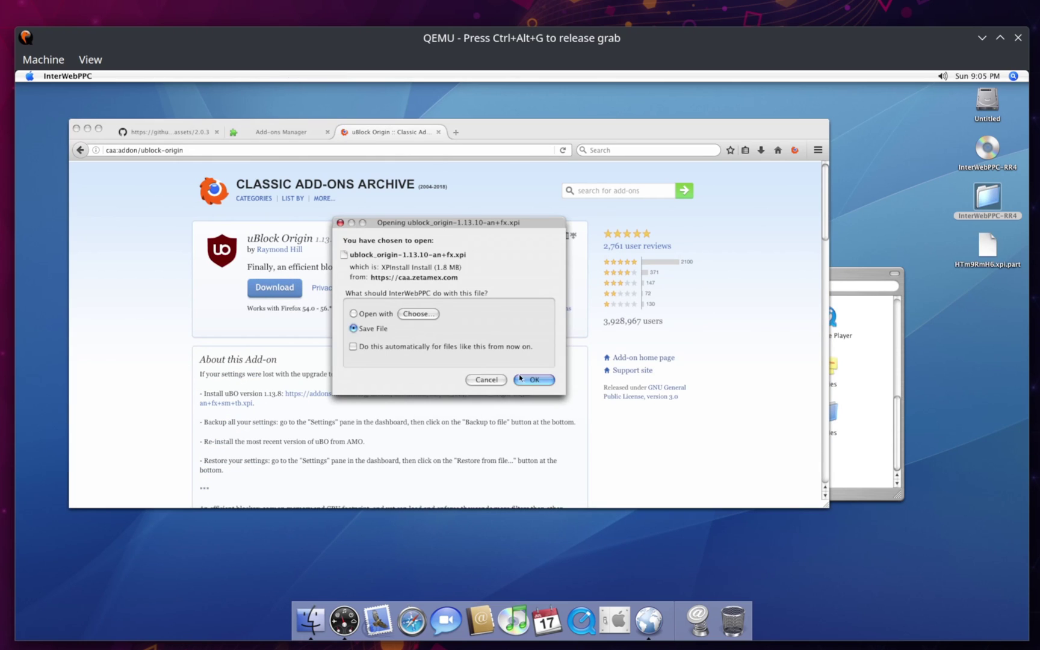
pyautogui.click(534, 380)
# Step: Try to install the downloaded uBlock Origin file from the desktop through the Add-ons Manager, and dismiss the notice
pyautogui.click(818, 150)
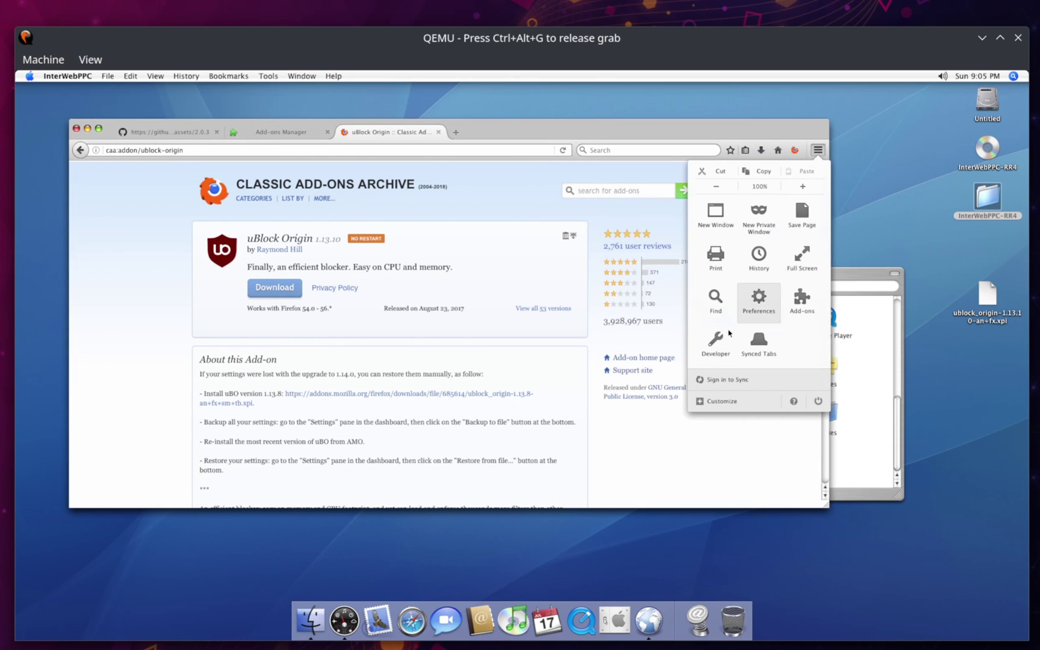
pyautogui.click(759, 299)
pyautogui.click(818, 150)
pyautogui.click(801, 300)
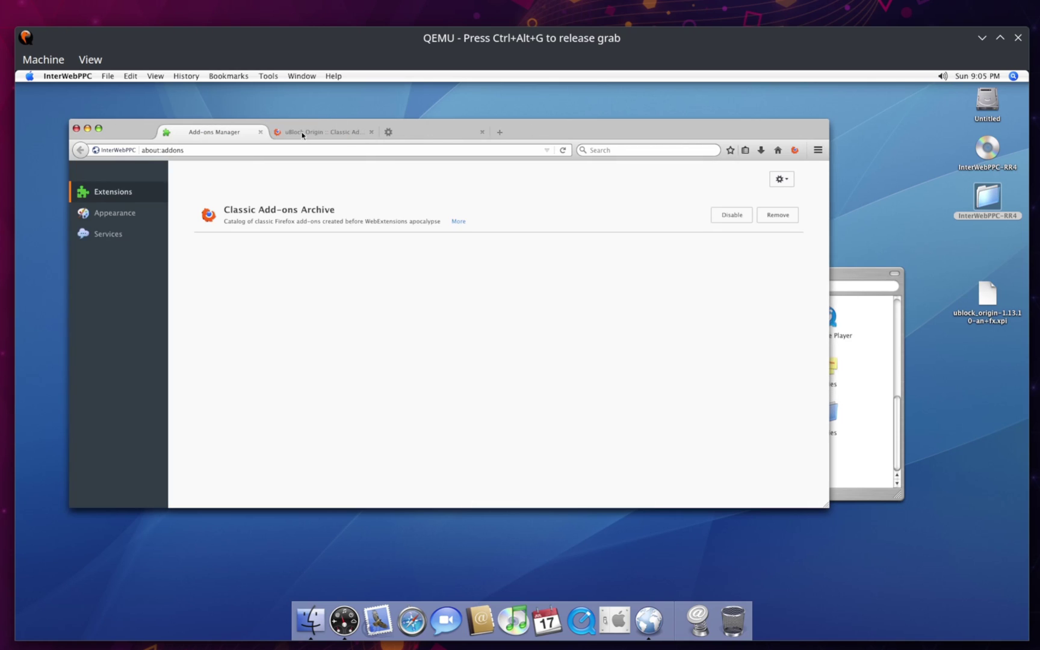
pyautogui.middleClick(323, 134)
pyautogui.moveTo(987, 295); pyautogui.dragTo(672, 358)
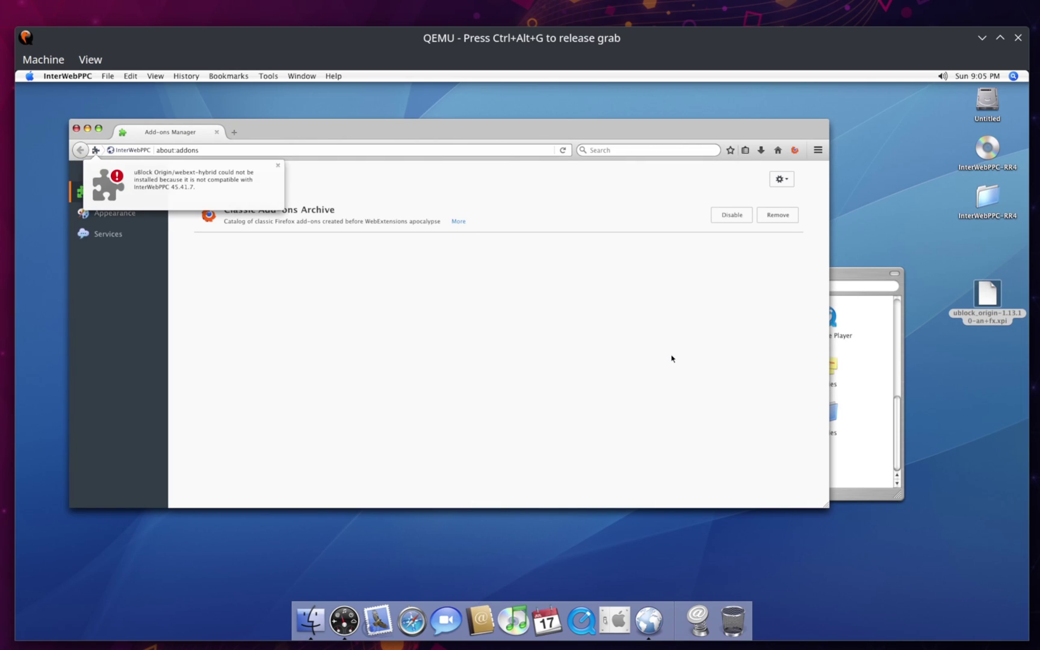
pyautogui.click(276, 167)
# Step: Reopen the Classic Add-ons Archive, search for "ublock" and open the uBlock Origin entry
pyautogui.click(781, 179)
pyautogui.click(795, 150)
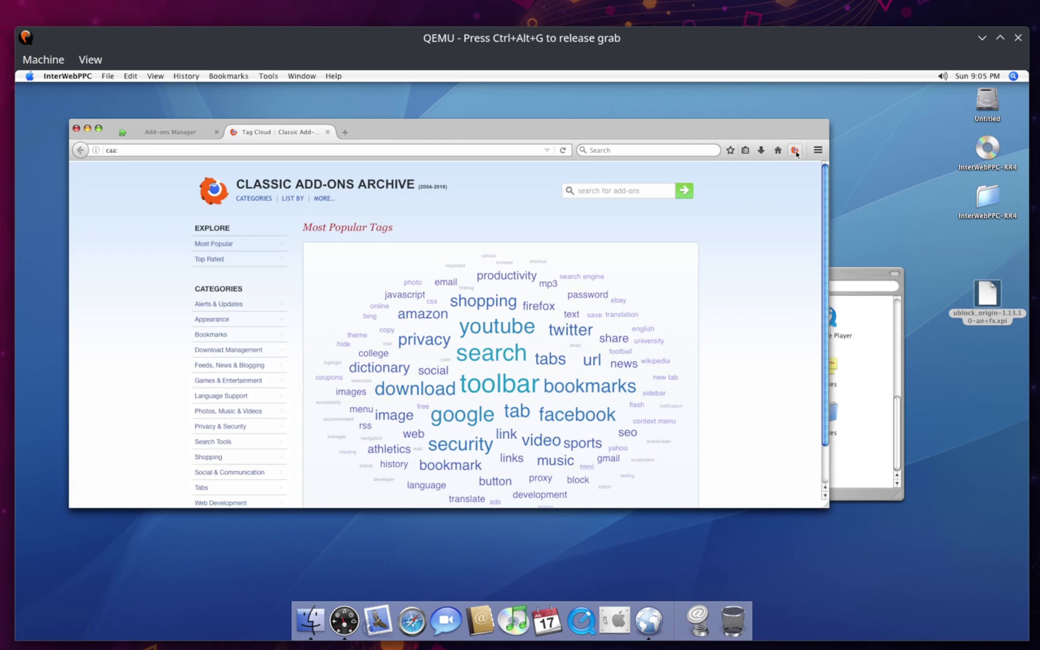
pyautogui.click(617, 190)
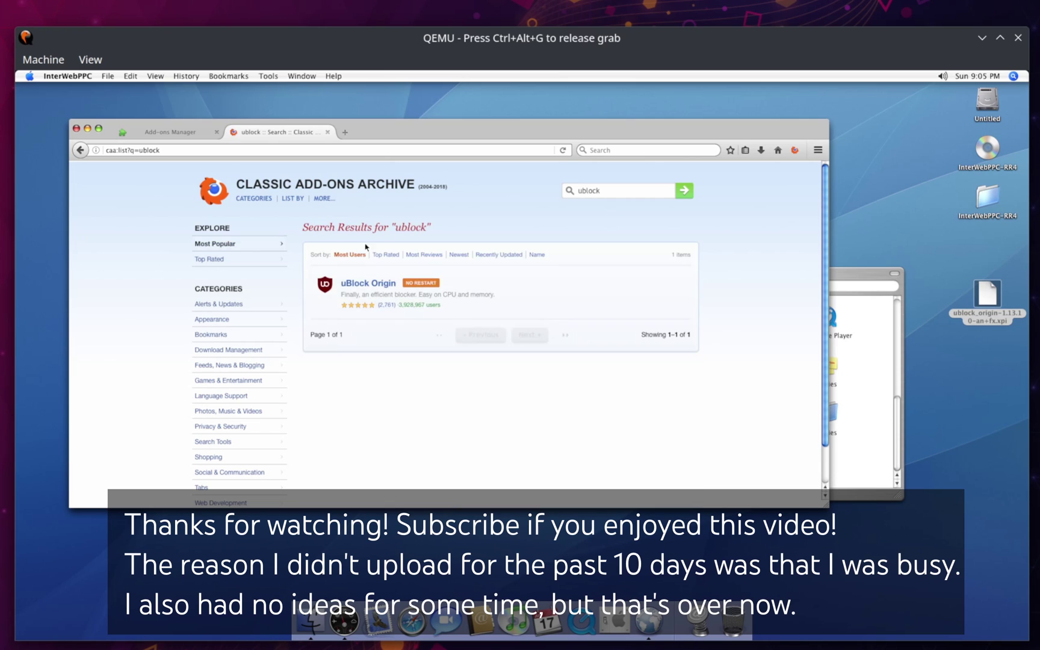
pyautogui.click(361, 288)
# Step: Open uBlock Origin's version history and examine the older versions and their Firefox compatibility
pyautogui.moveTo(826, 193); pyautogui.dragTo(816, 276)
pyautogui.scroll(-15, 780, 383)
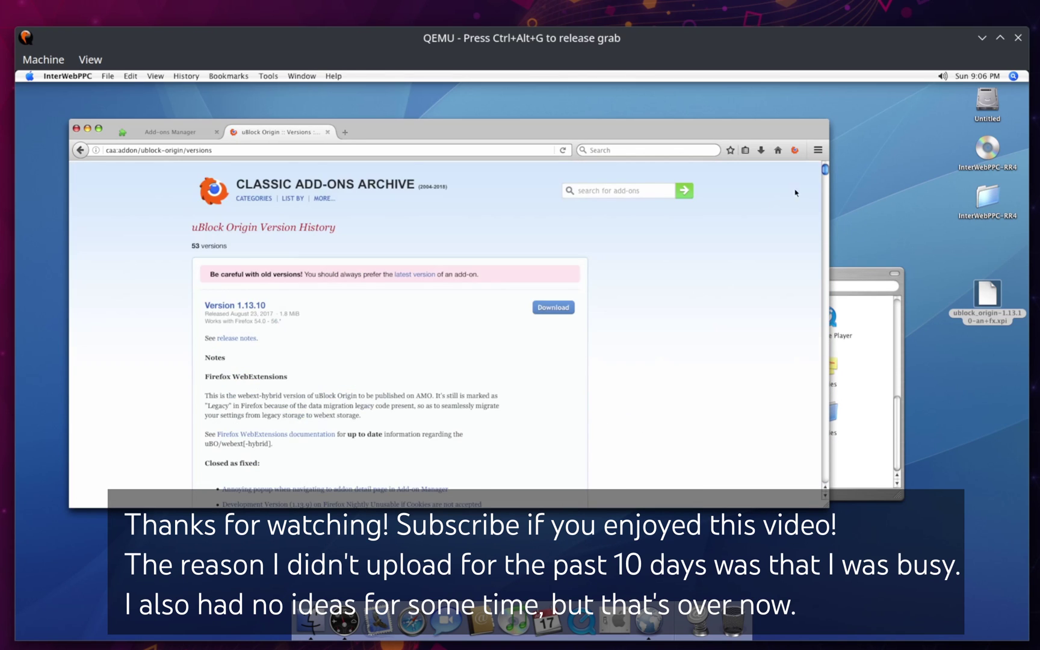
pyautogui.scroll(-15, 798, 199)
pyautogui.scroll(15, 800, 248)
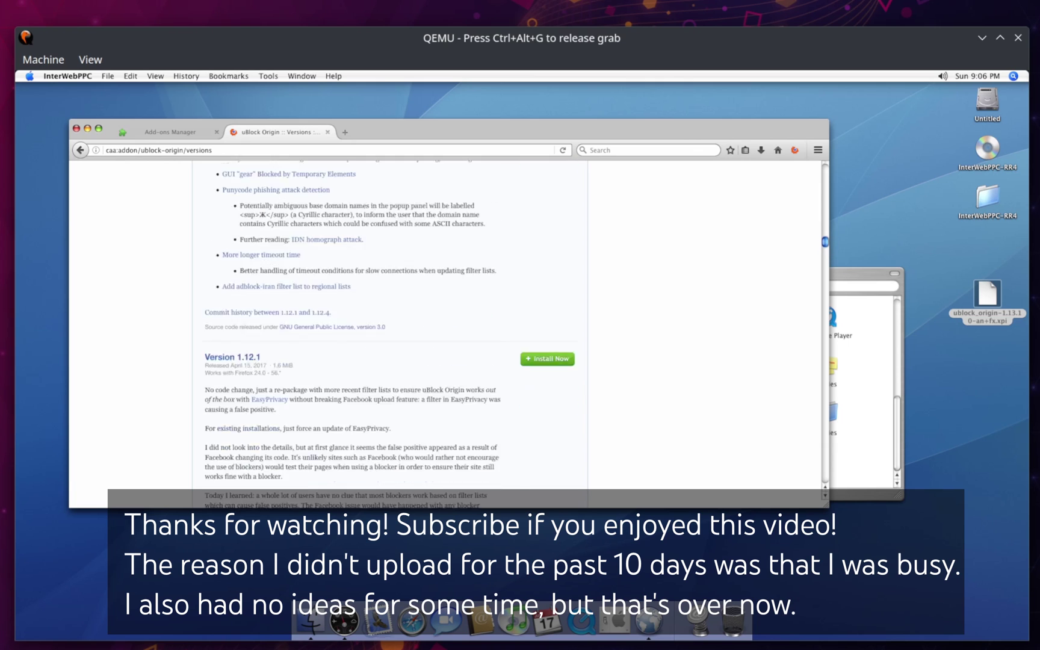
pyautogui.scroll(10, 790, 183)
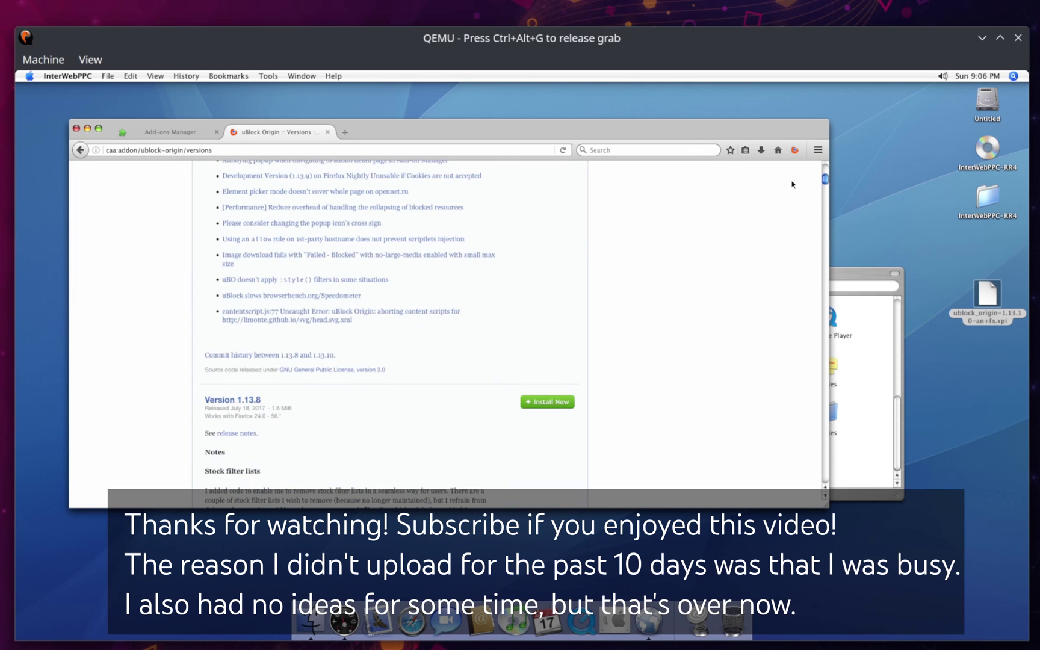